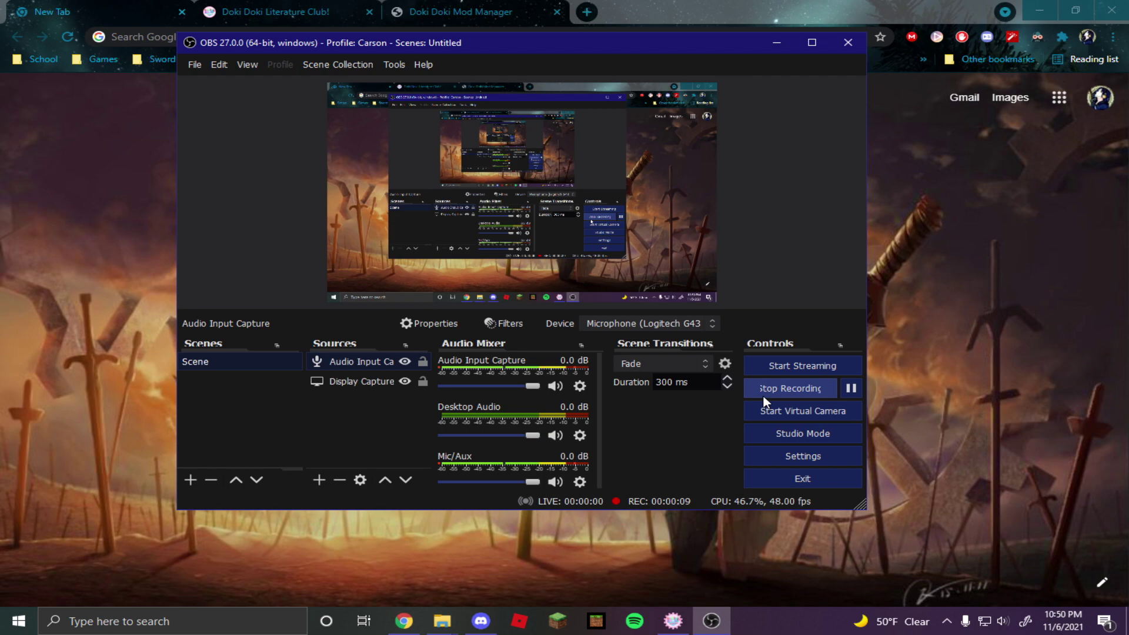
Bring Chrome's New Tab page in front of the running OBS recording.
left_click(763, 395)
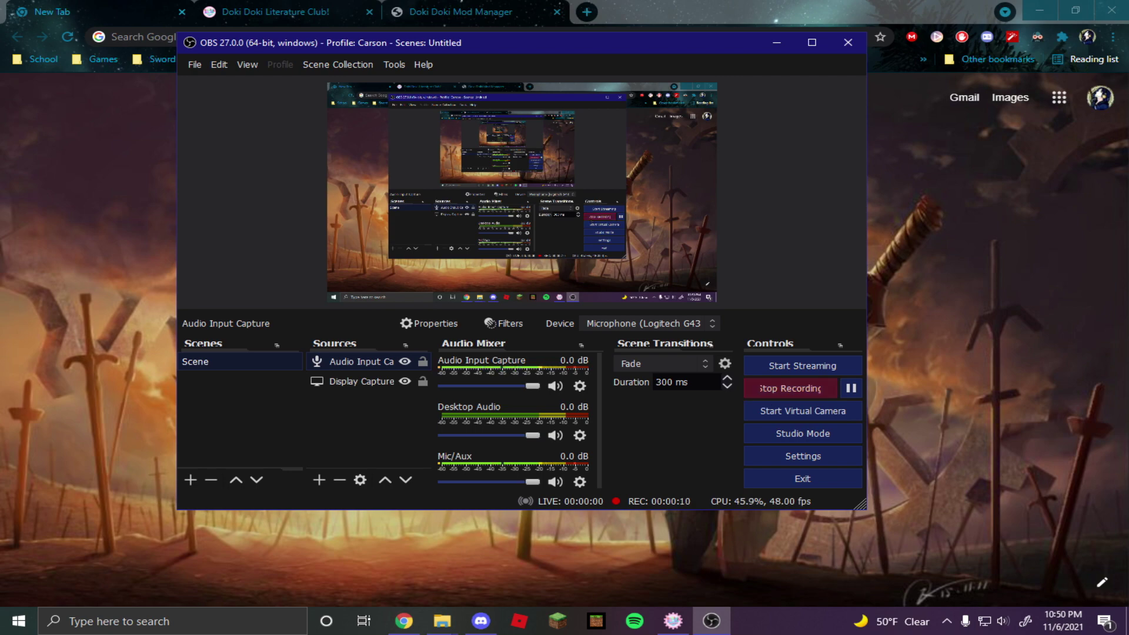
left_click(1001, 298)
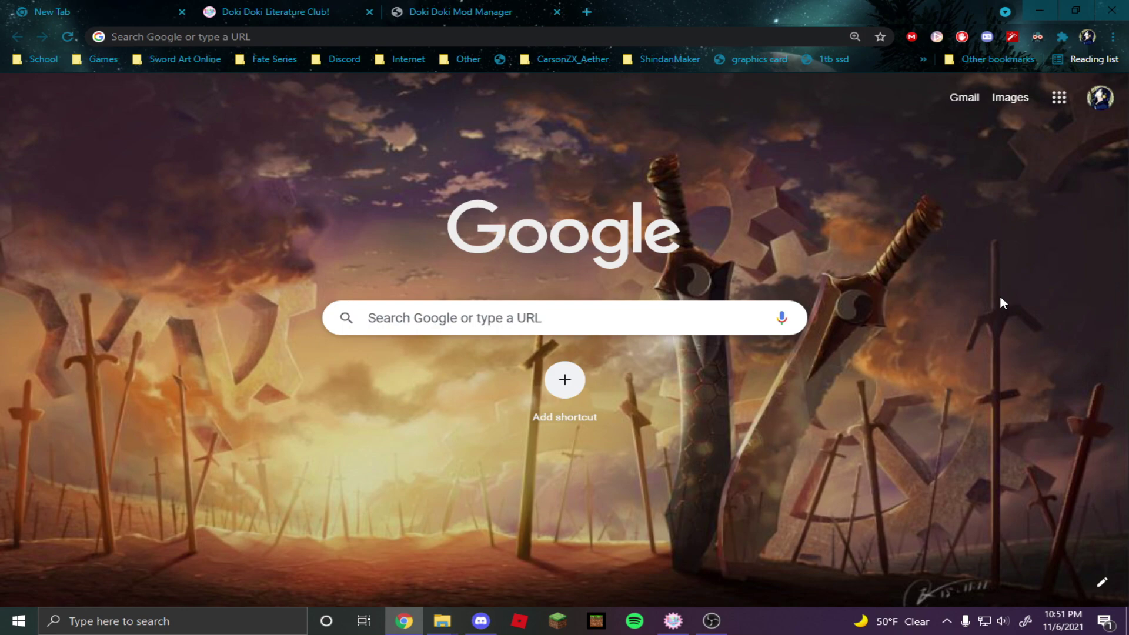
Reach the itch.io downloads for DDLC via Download Now without paying, then close the popup.
left_click(293, 17)
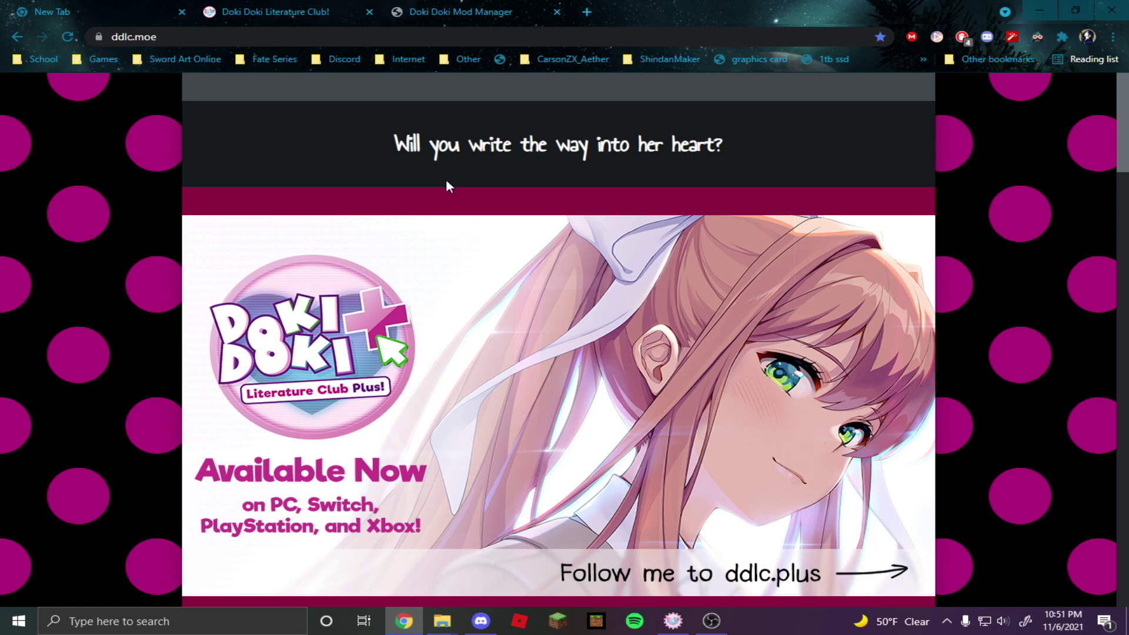
scroll(465, 231, "down", 1)
scroll(466, 231, "down", 3)
scroll(465, 231, "down", 2)
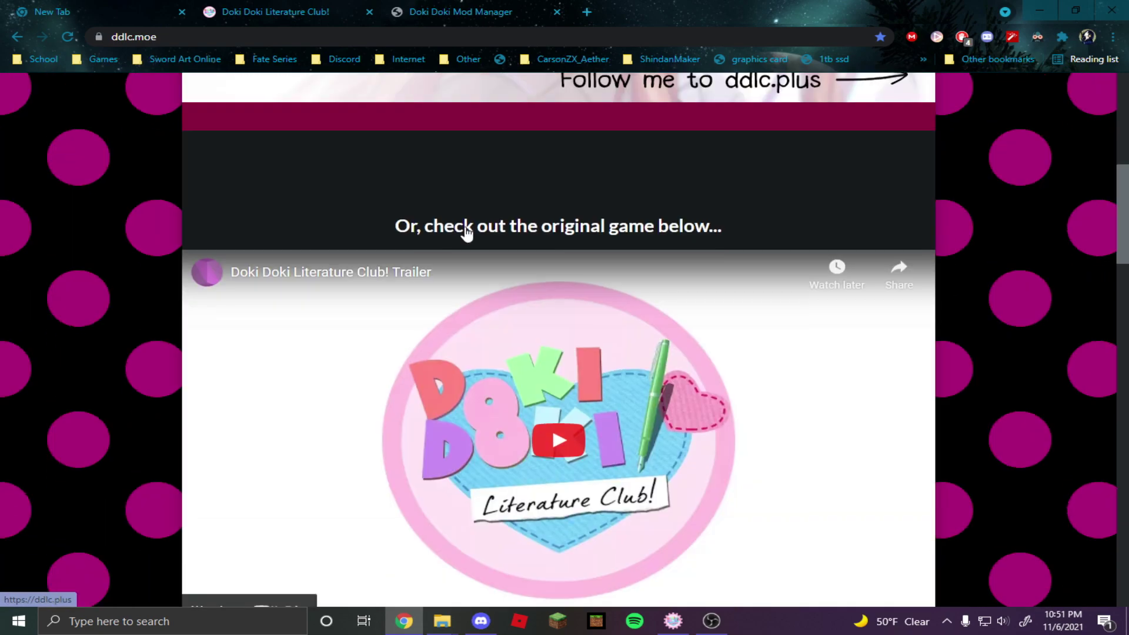
scroll(465, 231, "down", 5)
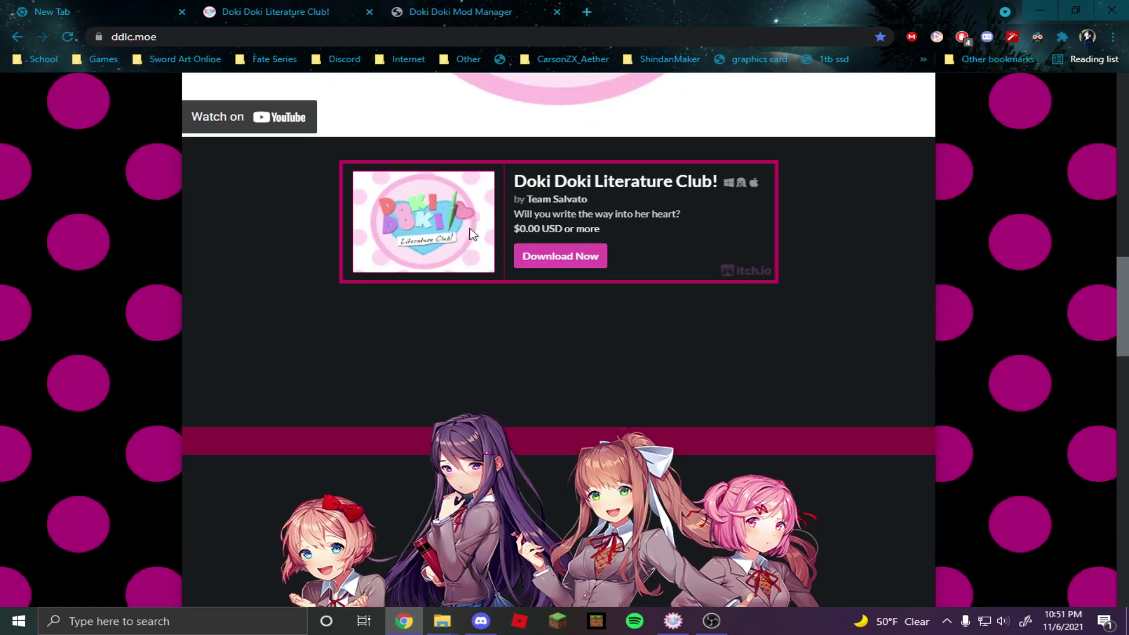
left_click(543, 264)
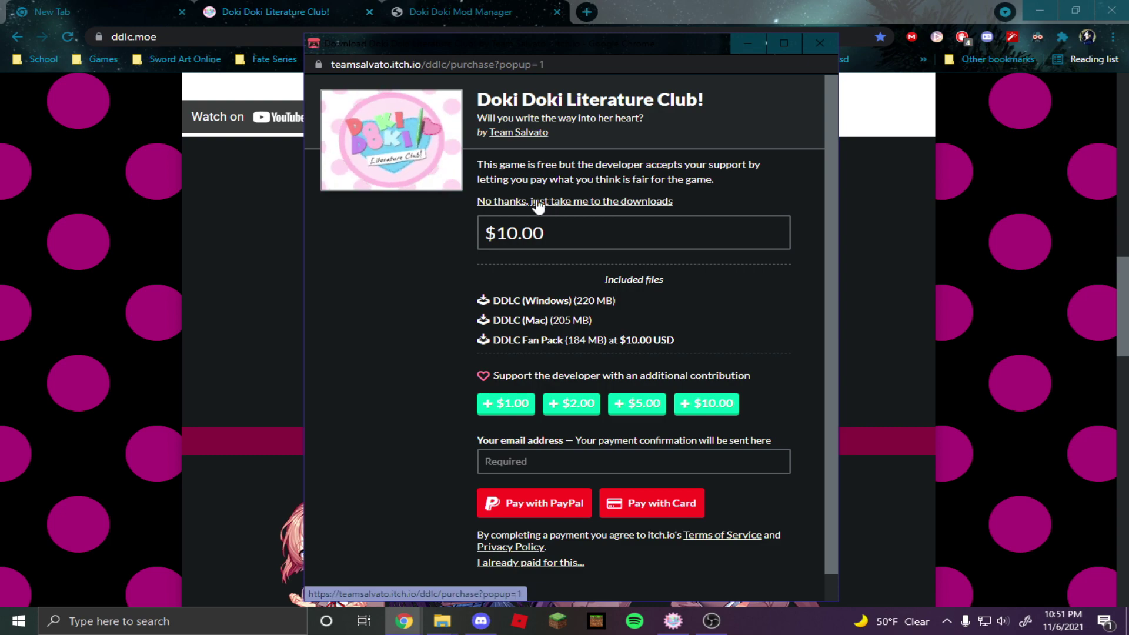
left_click(537, 206)
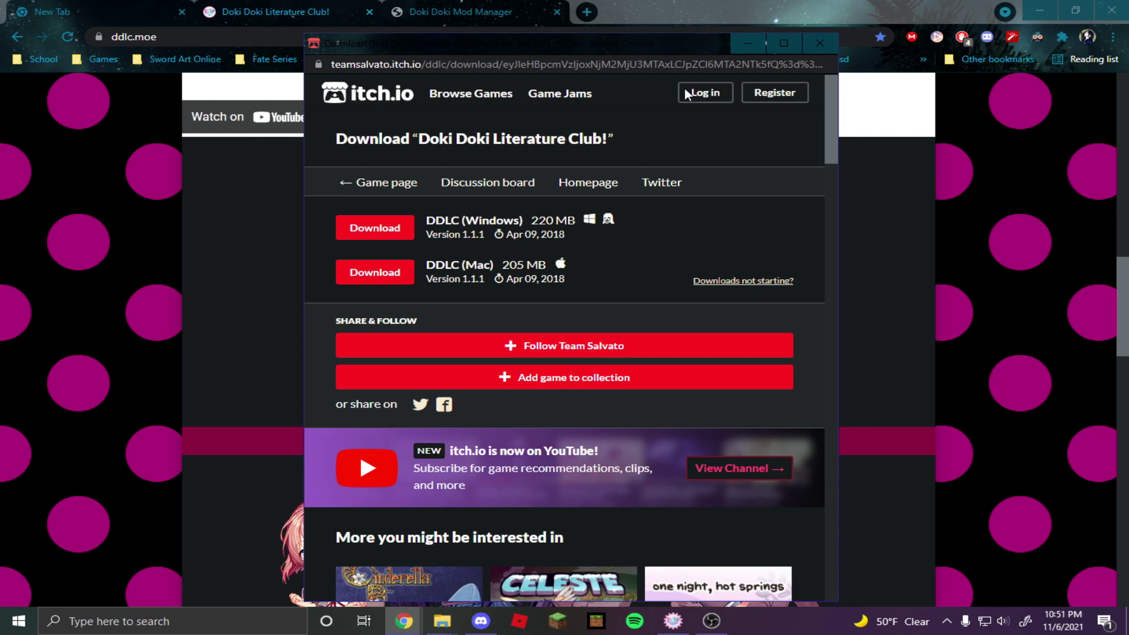
left_click(819, 44)
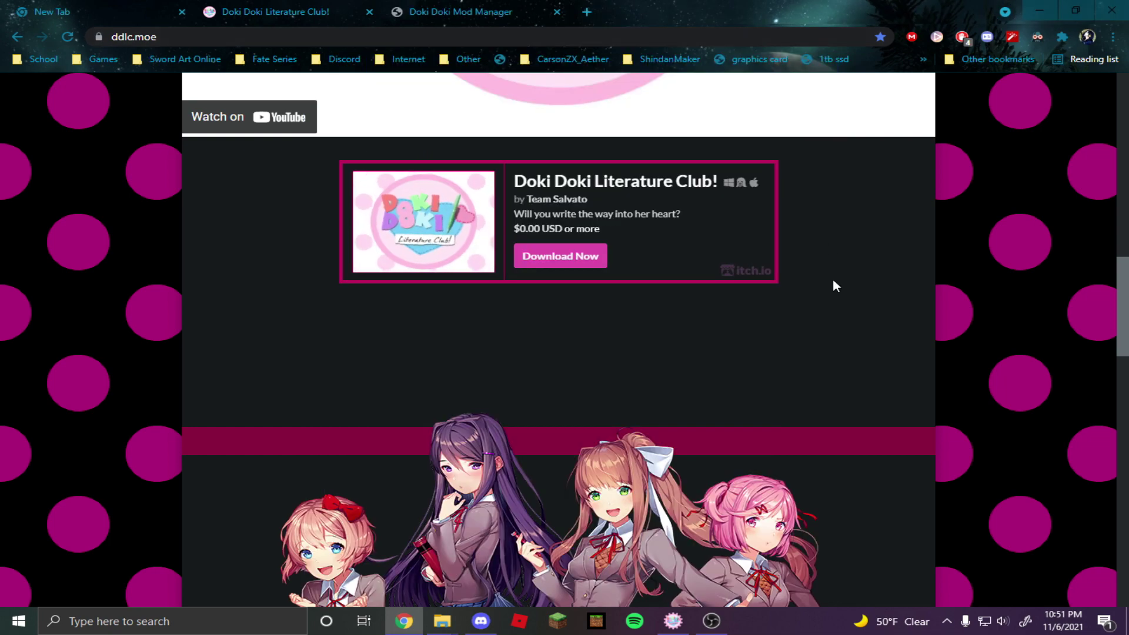
mouse_move(443, 621)
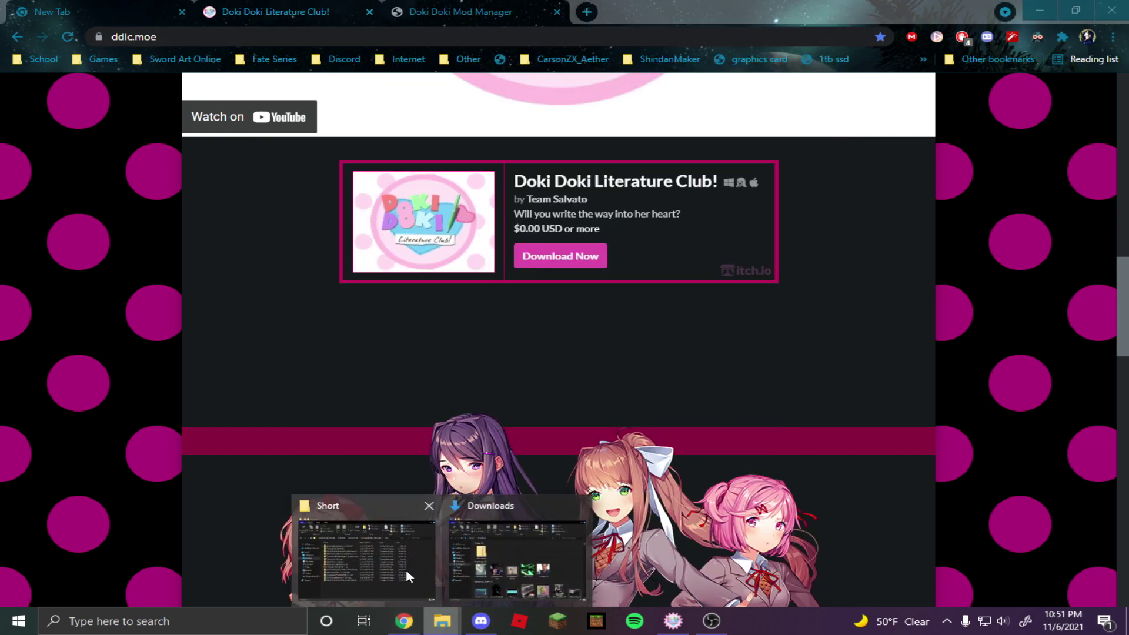
Run DDLC.exe from inside ddlc-win.zip's DDLC-1.1.1-pc folder, triggering the extract warning.
left_click(501, 561)
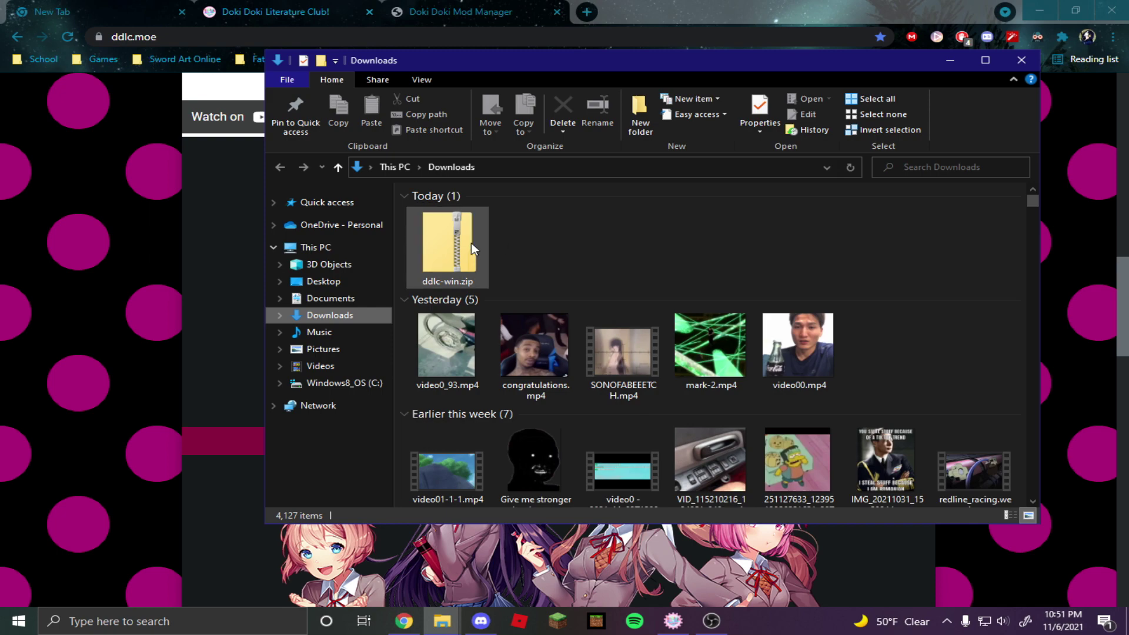
double_click(451, 250)
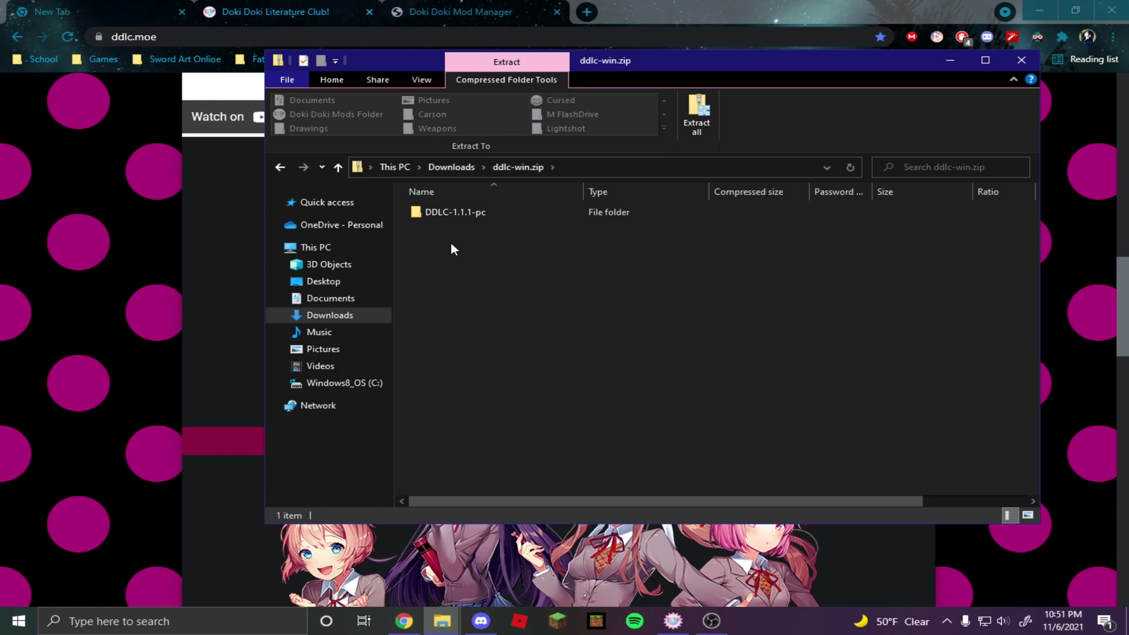
double_click(522, 212)
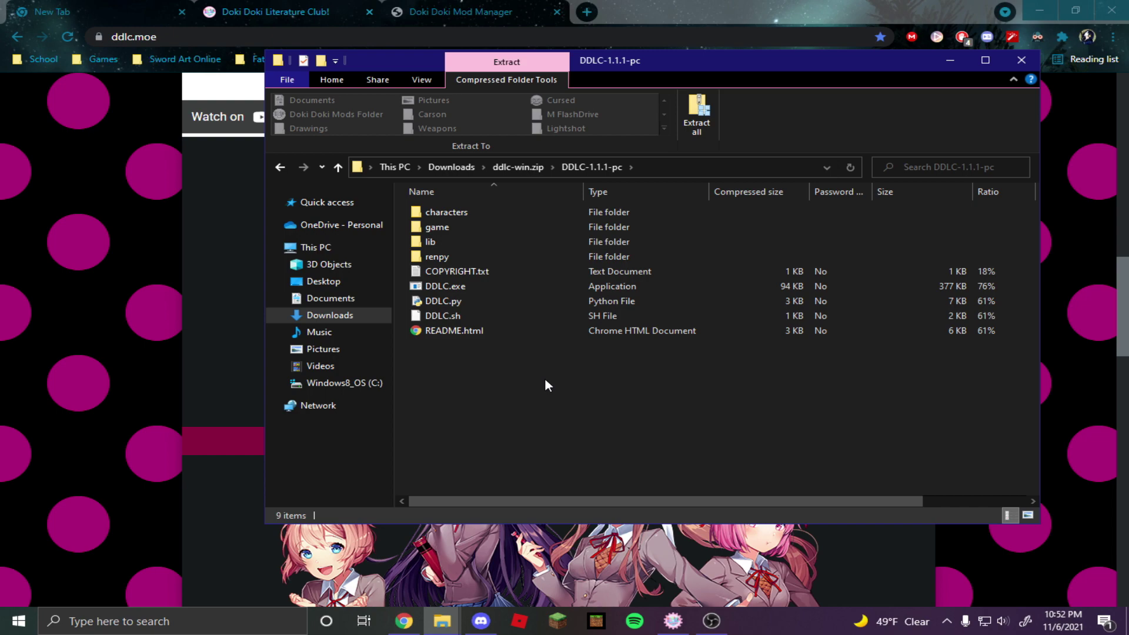
left_click(515, 296)
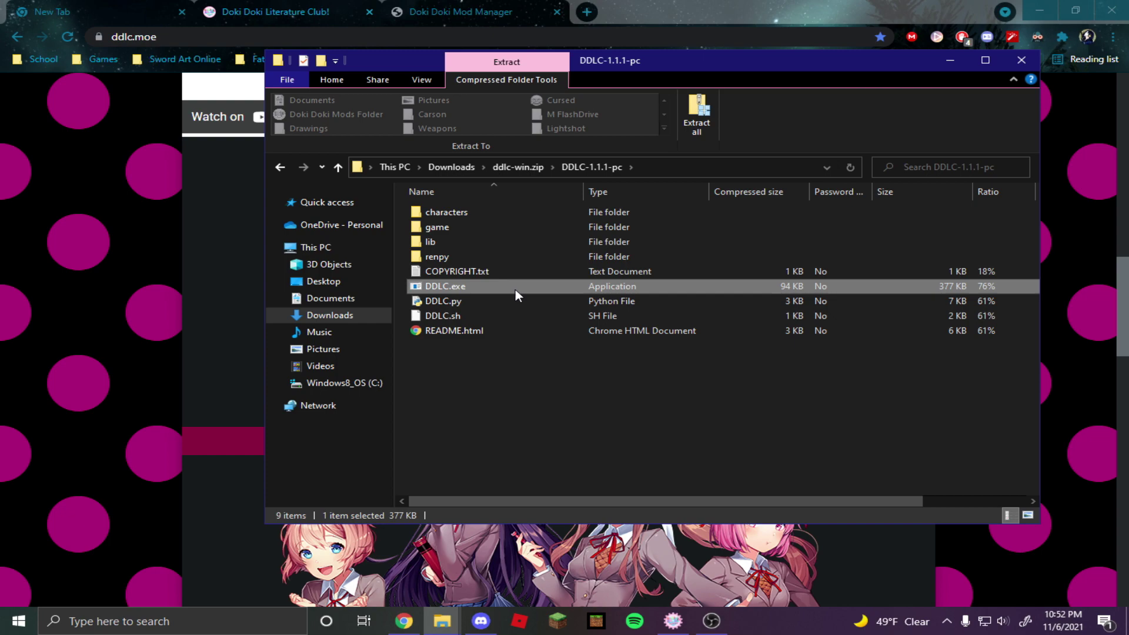
double_click(515, 290)
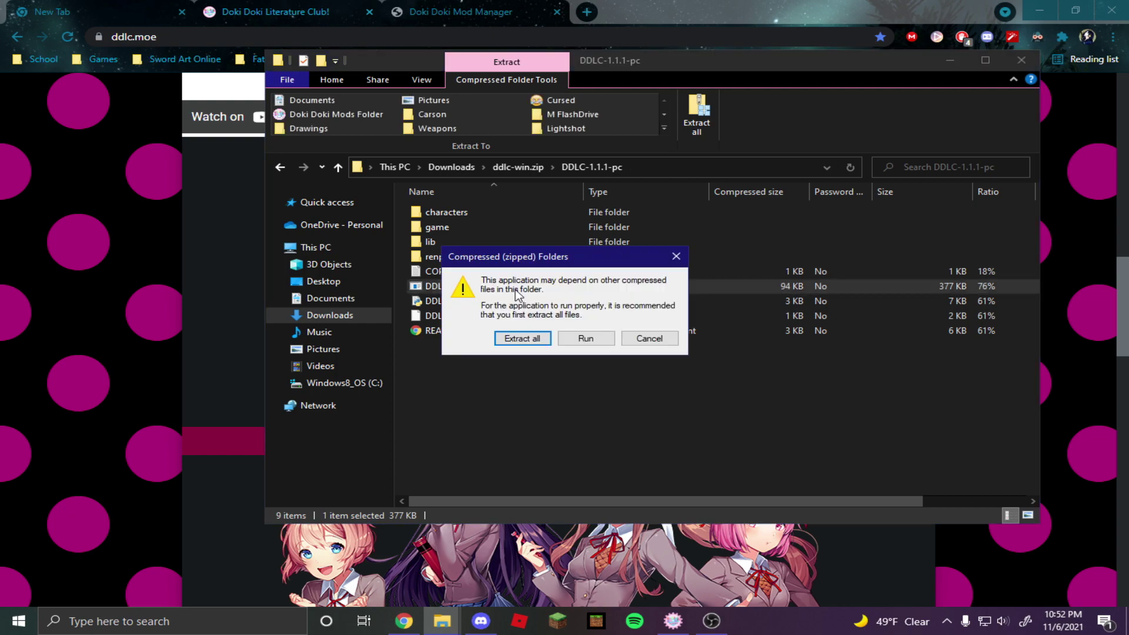
Extract all of ddlc-win.zip into the default Downloads\ddlc-win folder.
left_click(529, 342)
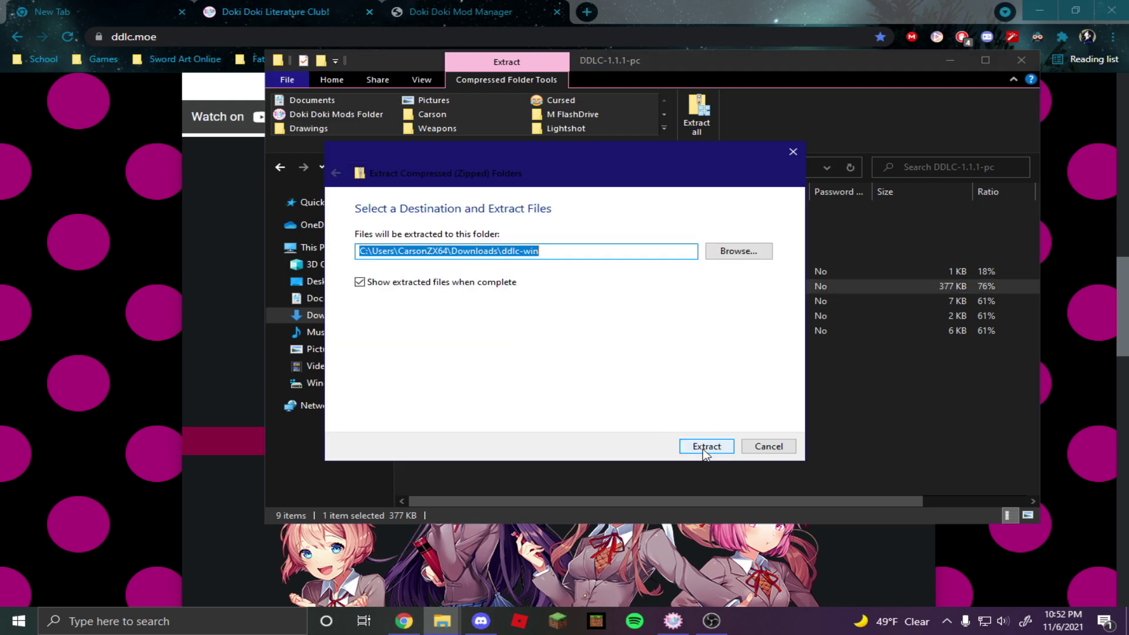
left_click(703, 450)
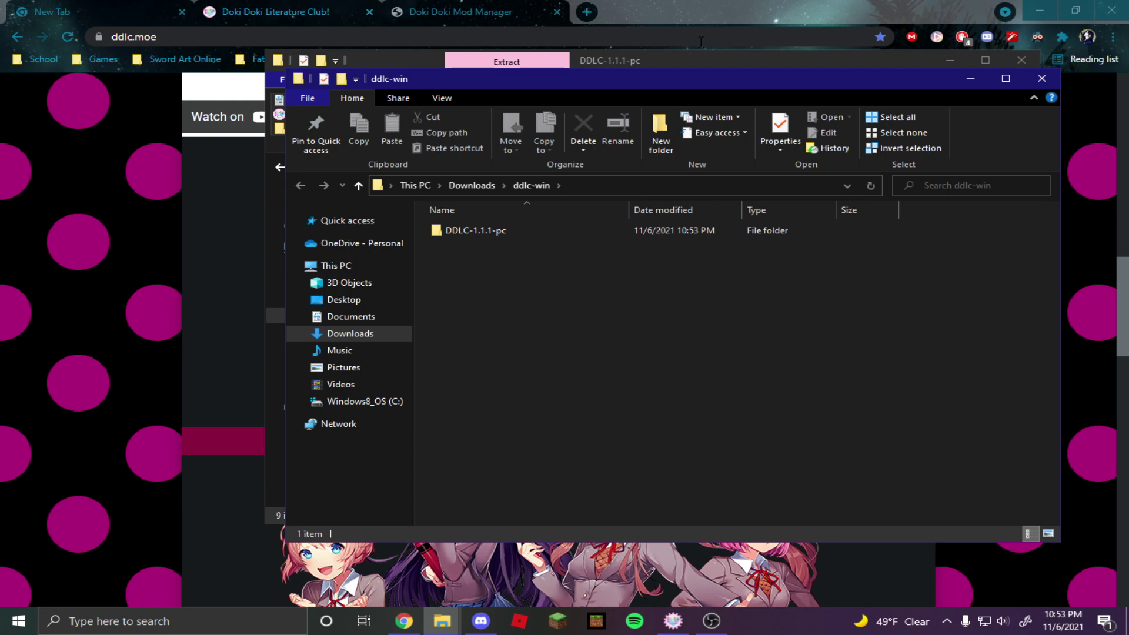
Launch the extracted DDLC.exe and delete the existing save data.
double_click(494, 231)
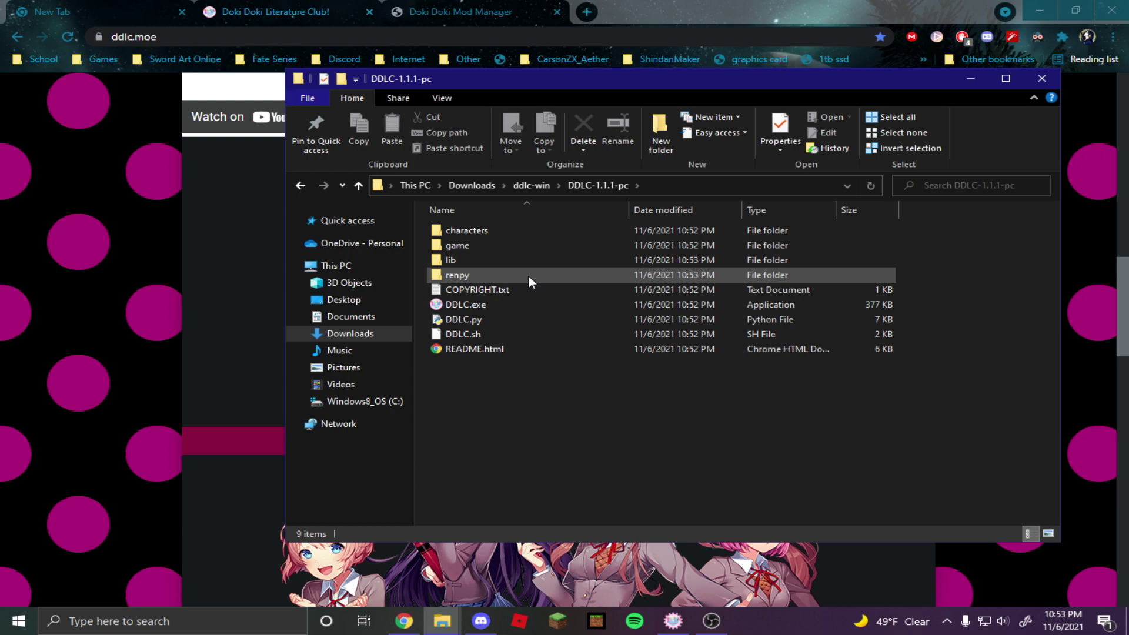
double_click(533, 304)
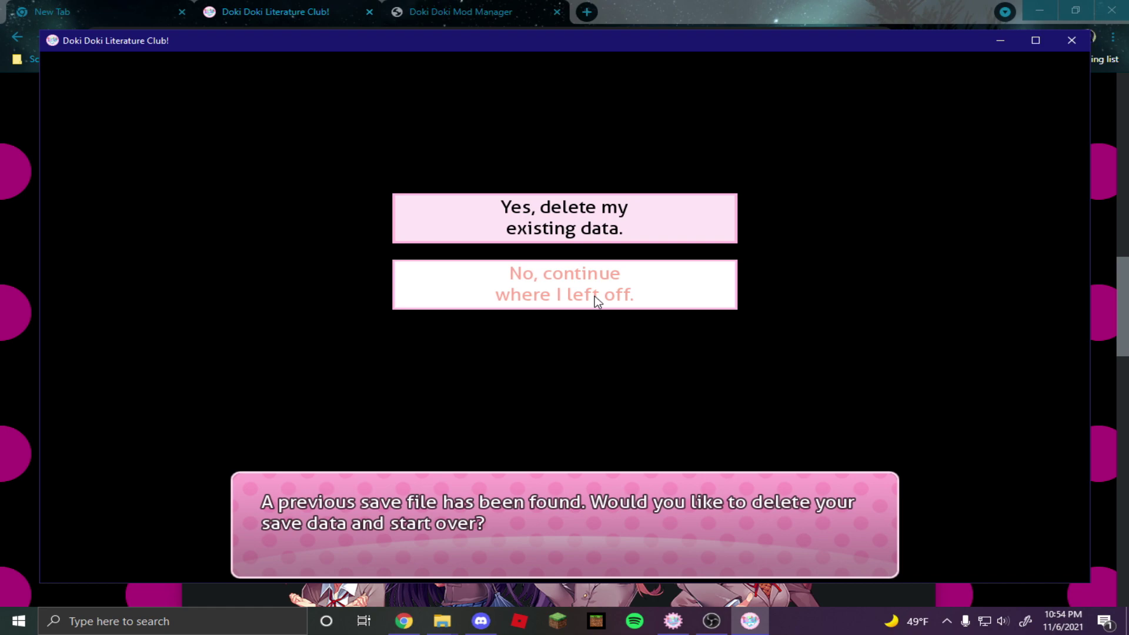
left_click(580, 232)
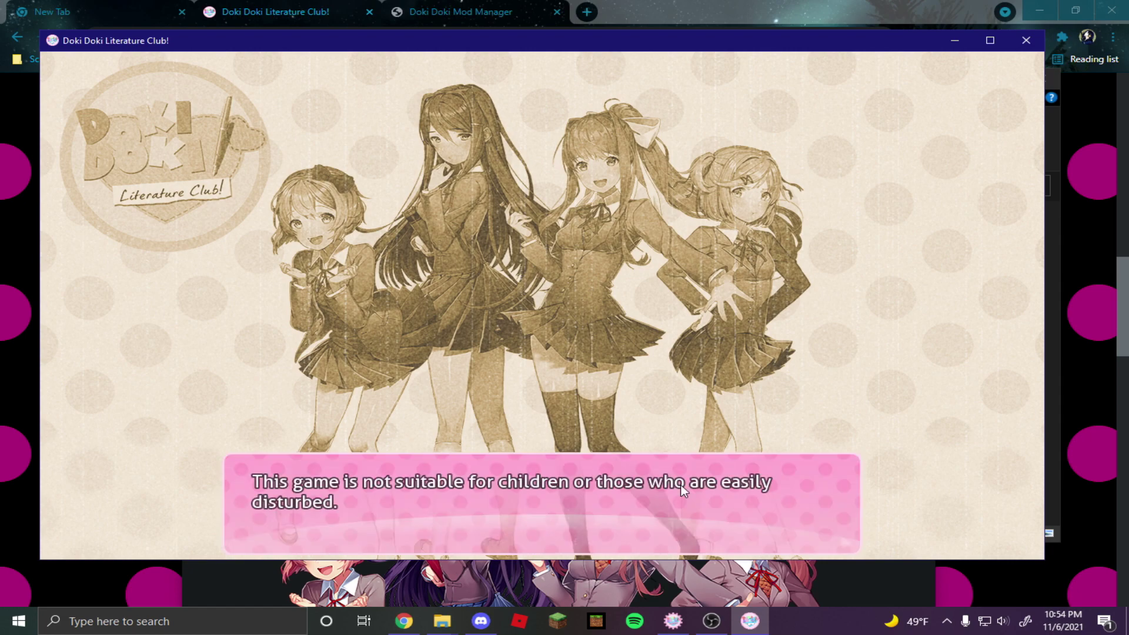
Agree past the content warning to the main menu, then close the game.
left_click(682, 492)
left_click(545, 241)
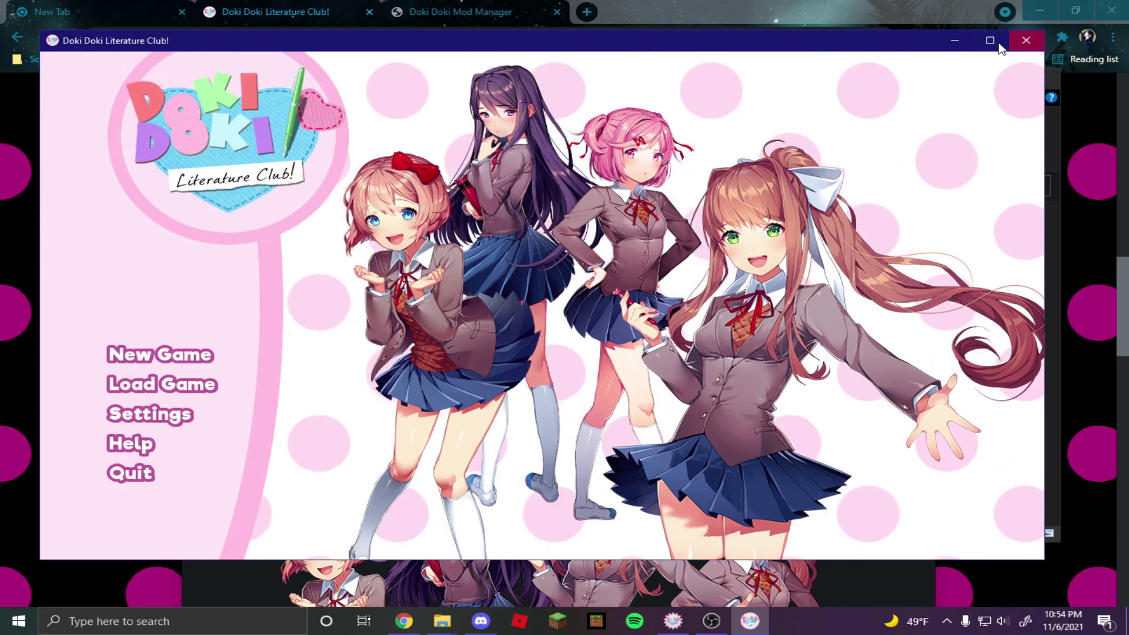
left_click(1026, 41)
left_click(590, 425)
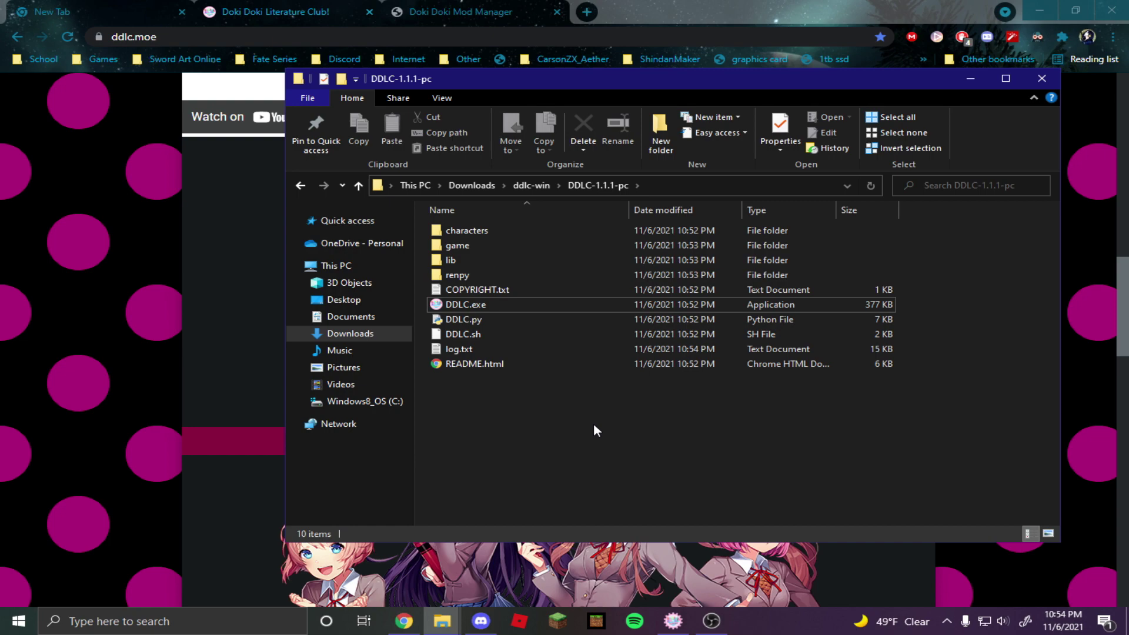
Bring up the Short mods folder and open the ddlcnightmare-1.0-Mod zip.
left_click(442, 621)
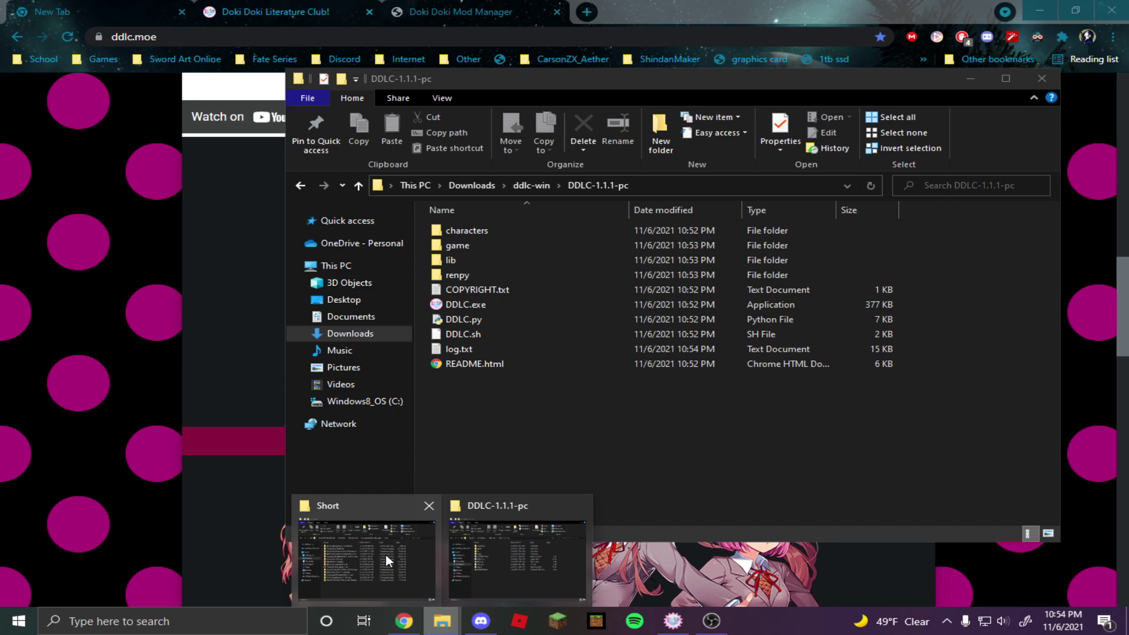
left_click(386, 555)
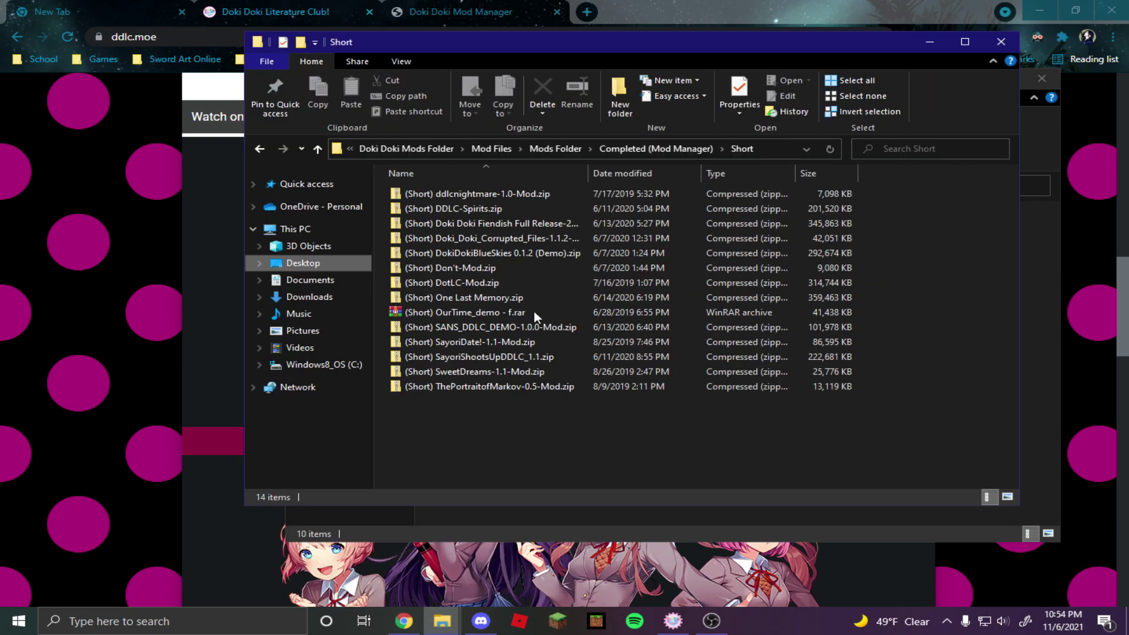
mouse_move(477, 193)
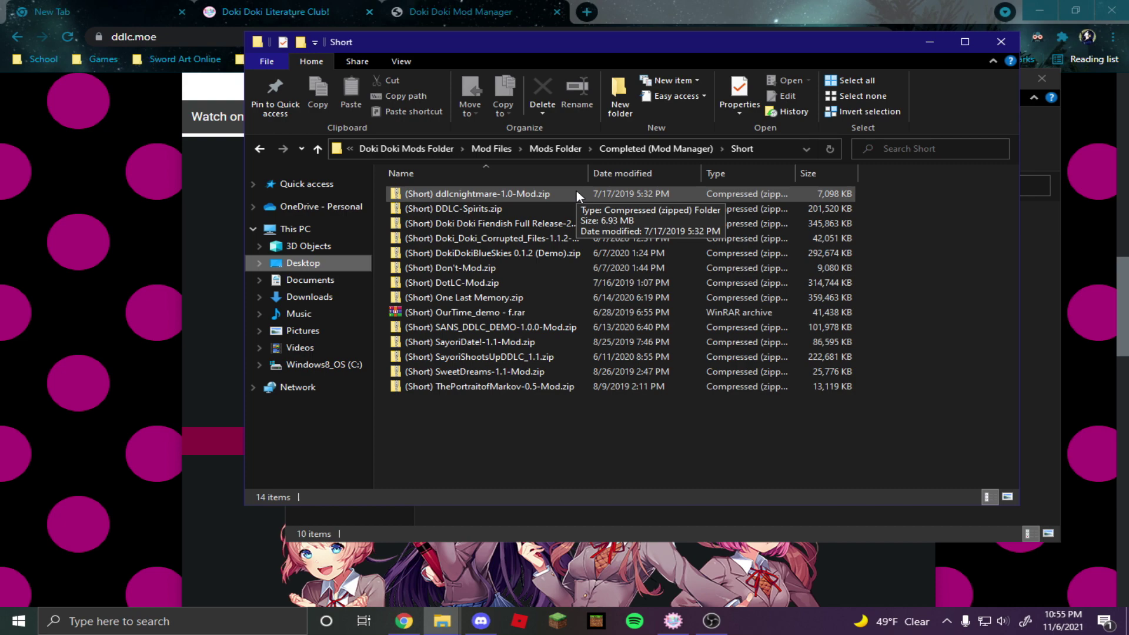
double_click(576, 191)
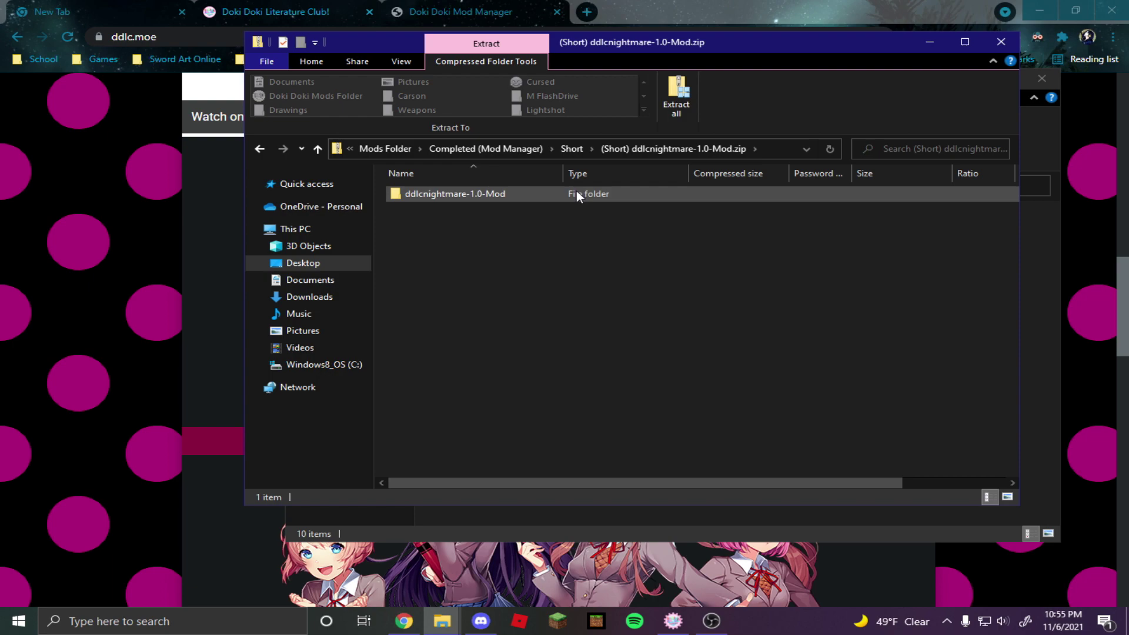
left_click(576, 191)
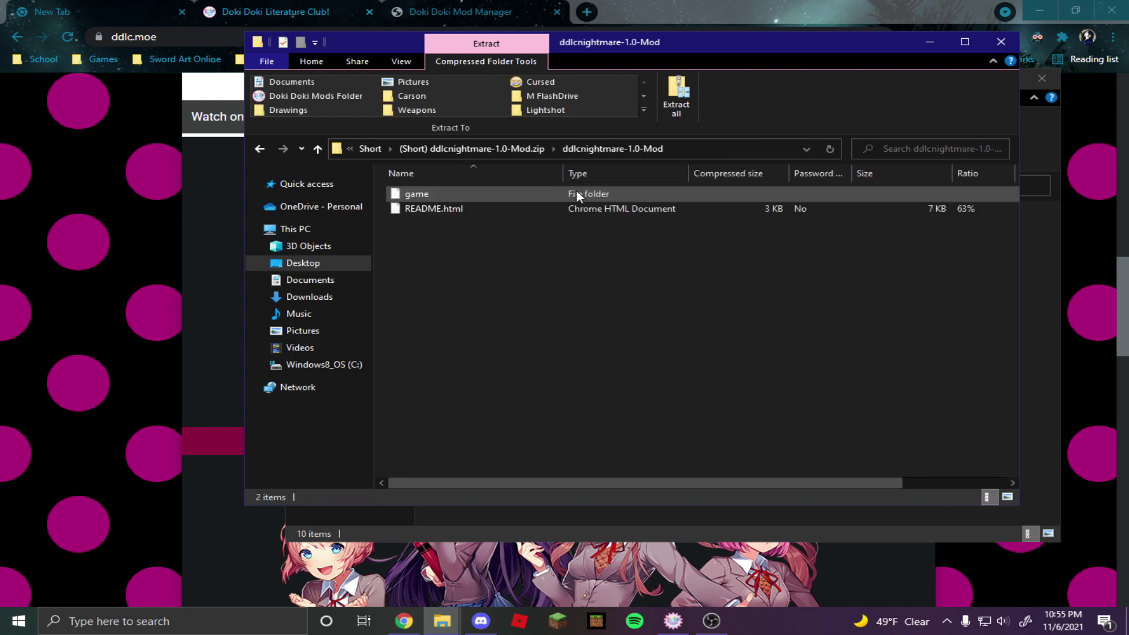
Copy the mod's game folder from the archive.
right_click(508, 194)
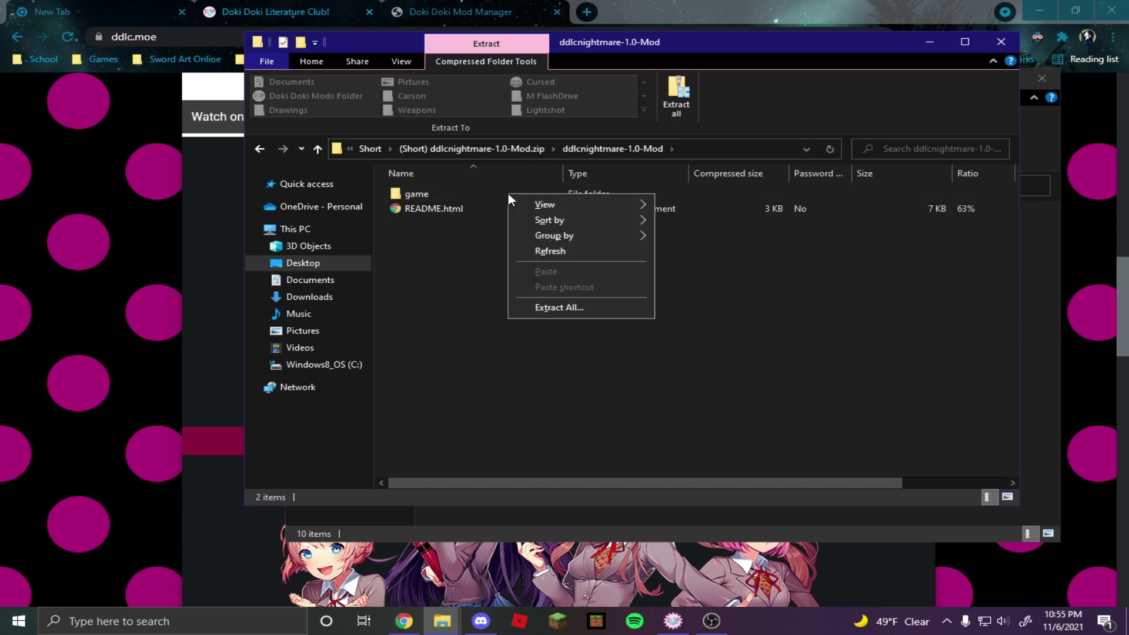
left_click(488, 234)
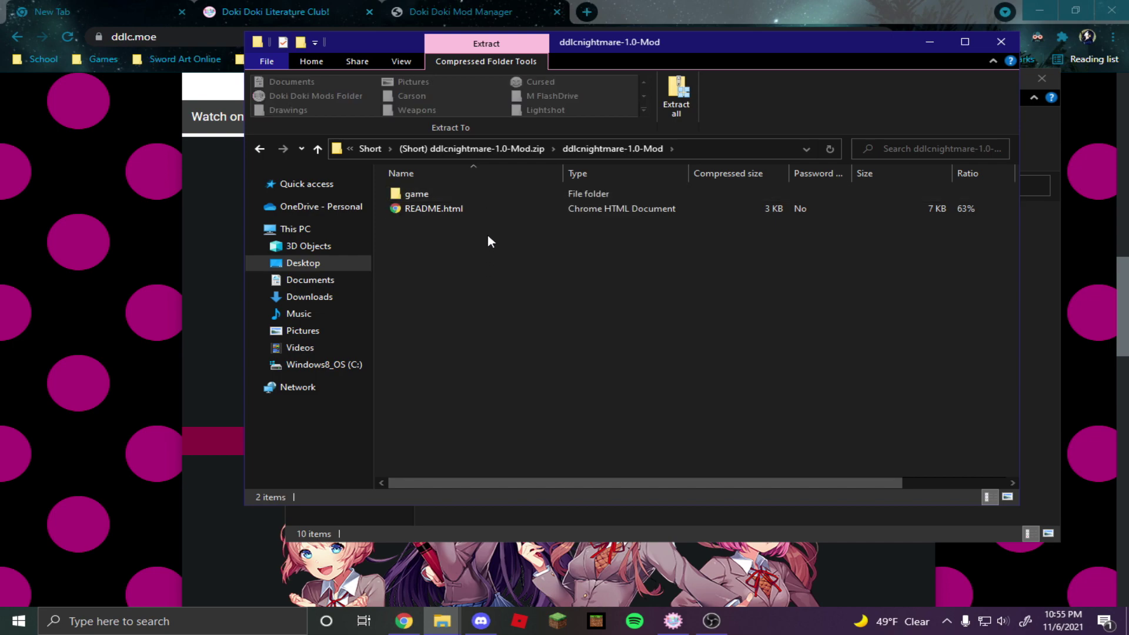
left_click(488, 194)
right_click(487, 195)
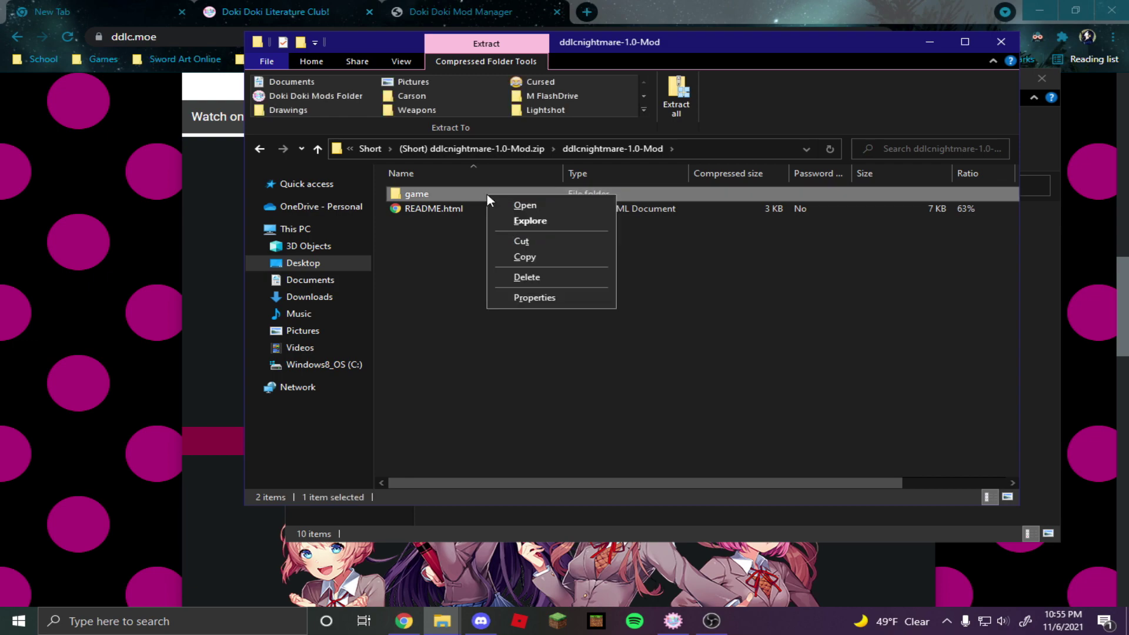
left_click(509, 257)
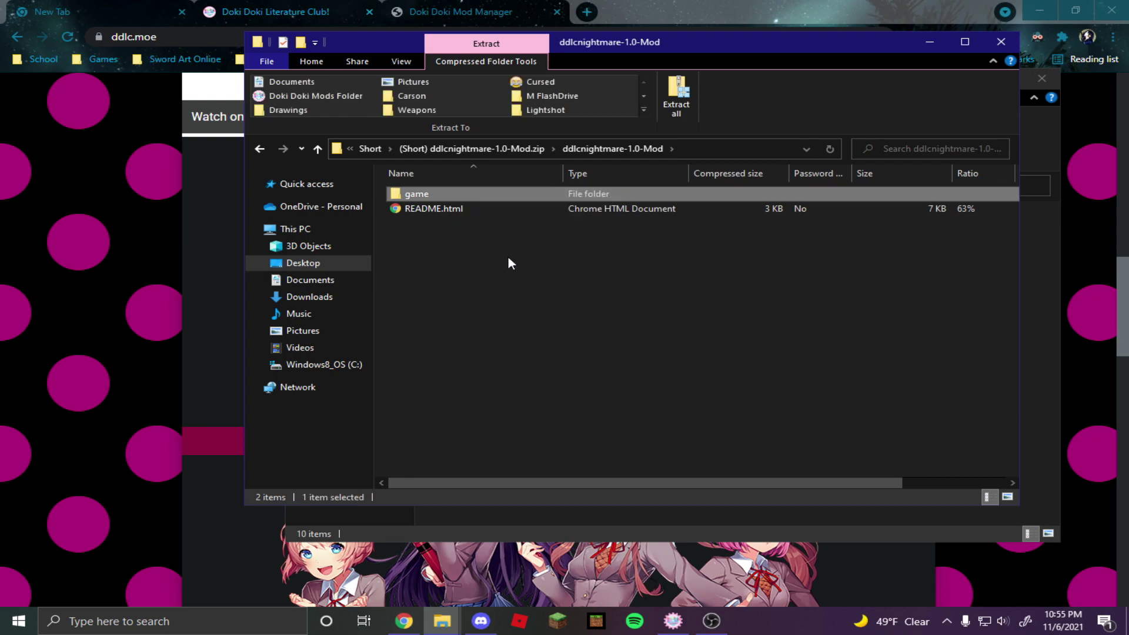
left_click(528, 284)
mouse_move(442, 621)
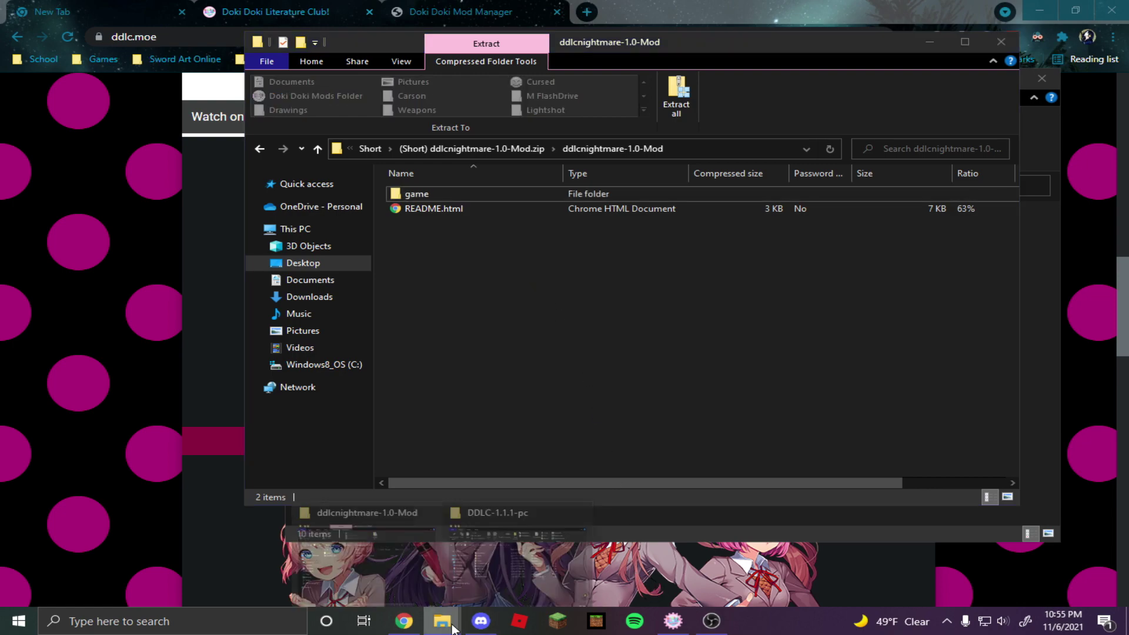
Paste the game folder into DDLC-1.1.1-pc, replacing the existing files.
left_click(517, 563)
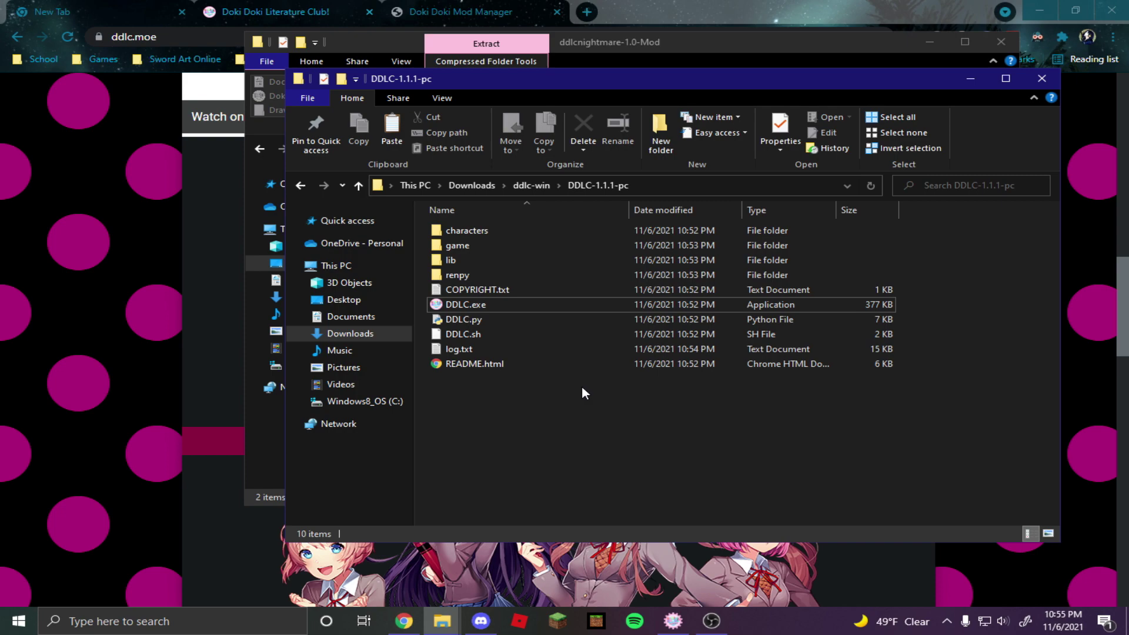
right_click(582, 392)
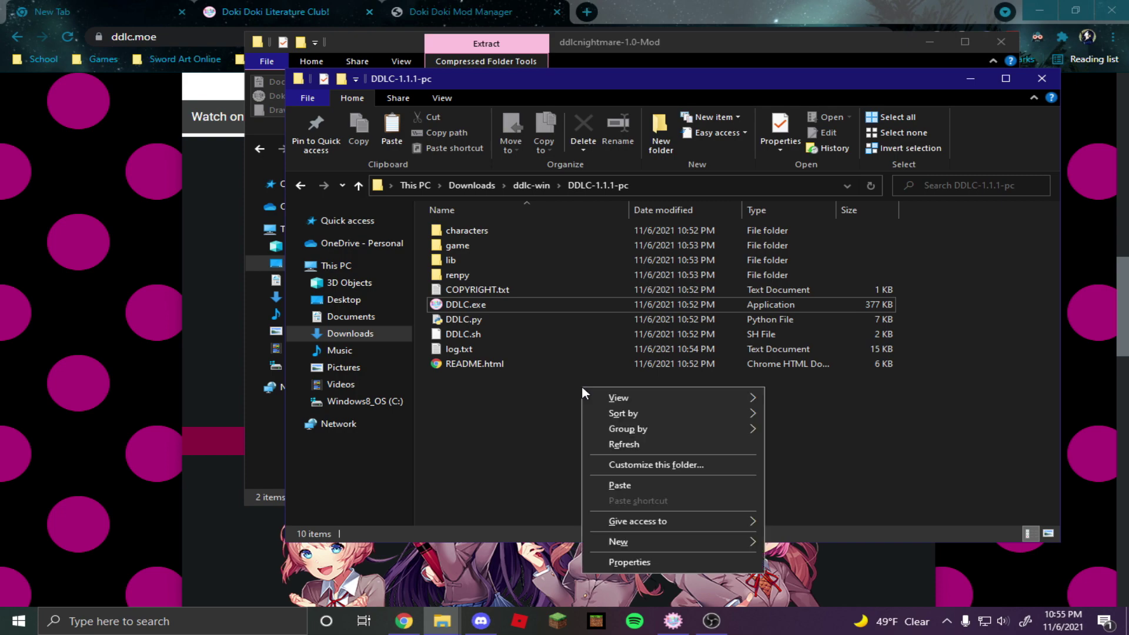
left_click(618, 484)
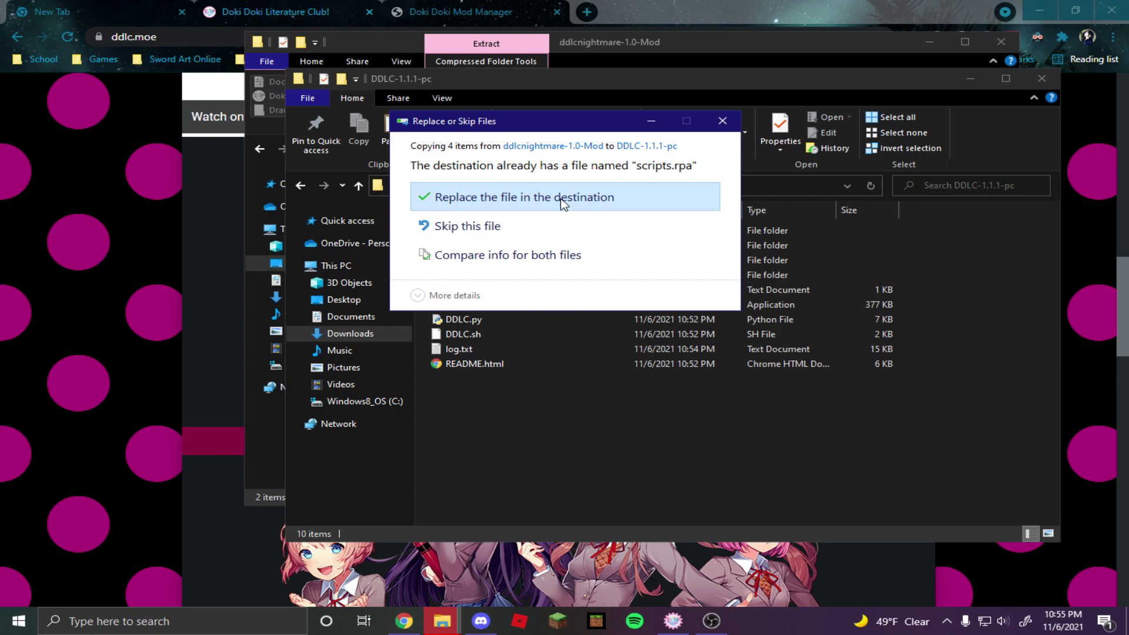
left_click(620, 198)
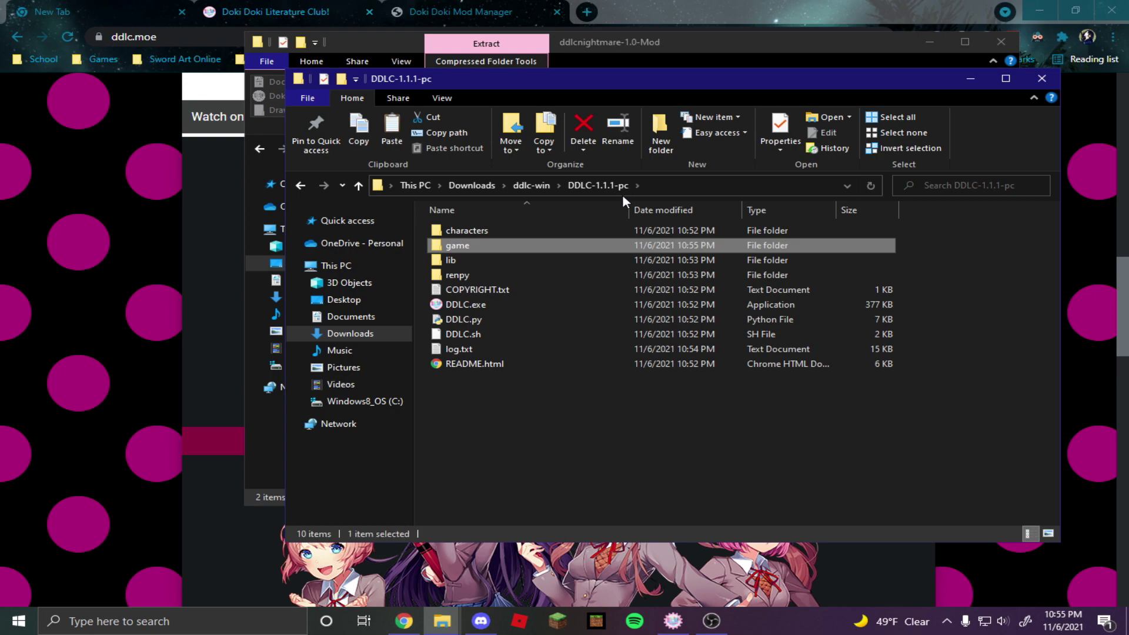
left_click(605, 397)
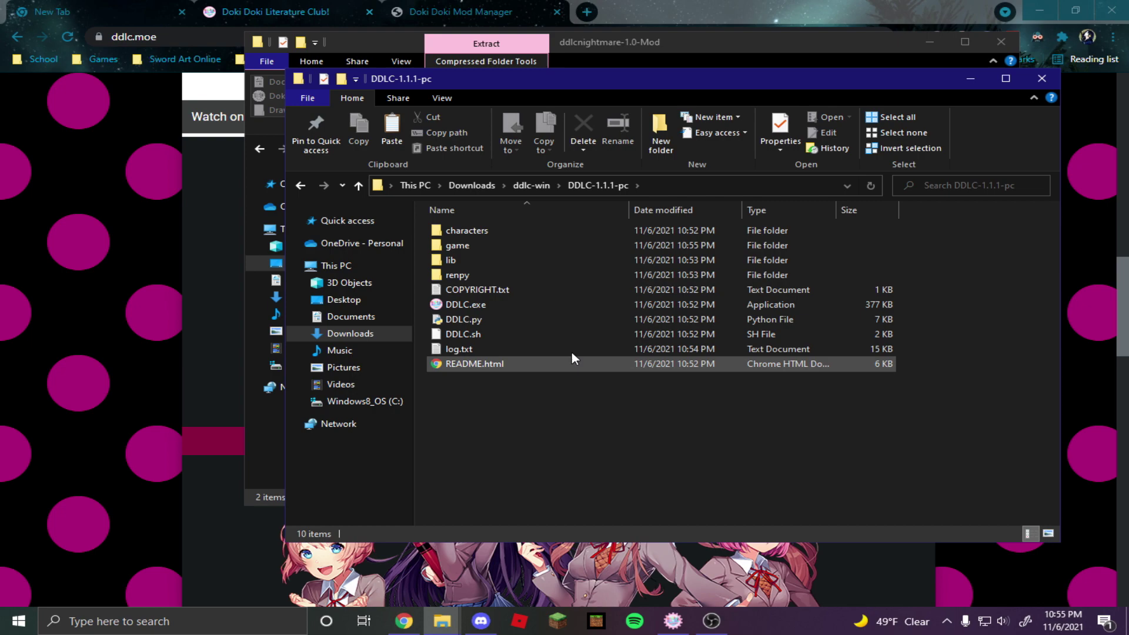
Run DDLC: Nightmare through its intro, enter a player name, reach 'Game's over fam' and close it.
double_click(538, 304)
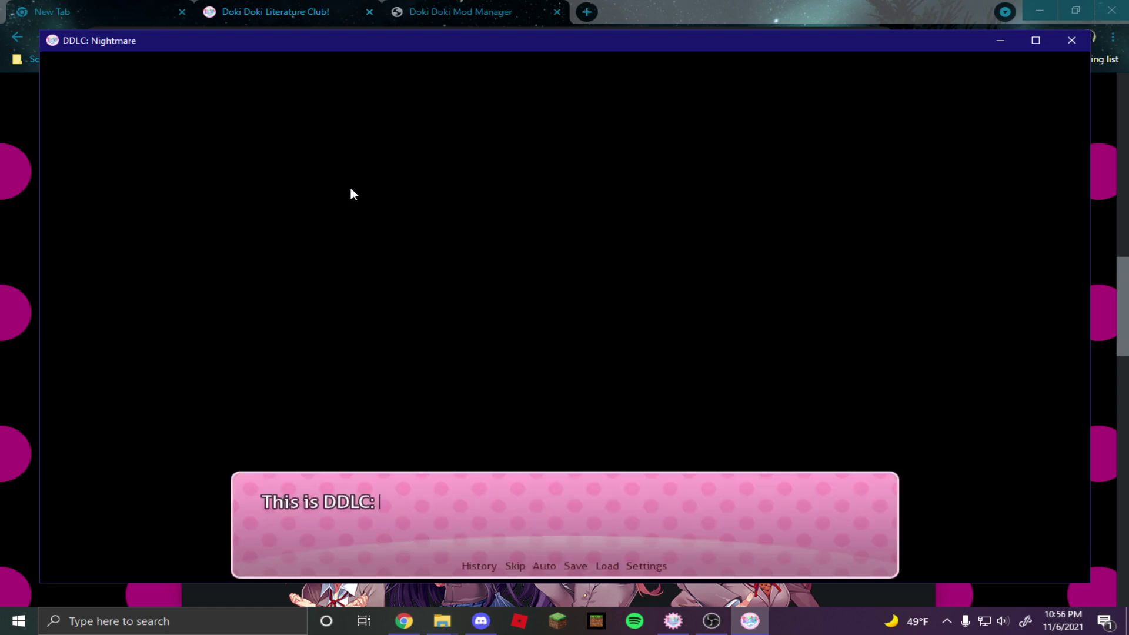
left_click(588, 533)
left_click(589, 534)
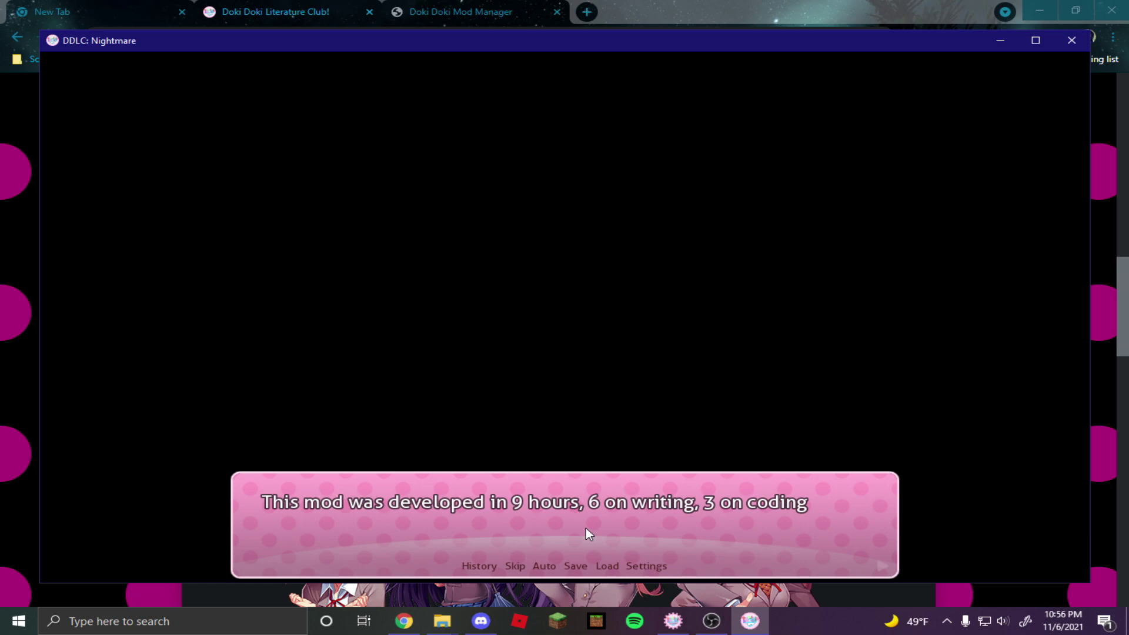
left_click(589, 533)
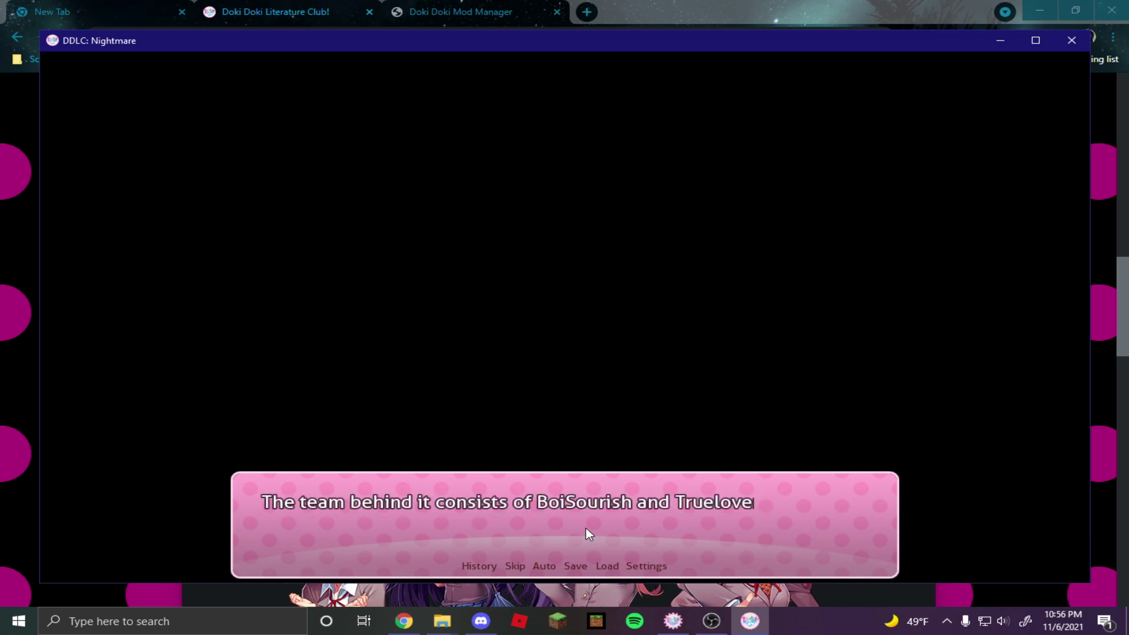
left_click(589, 533)
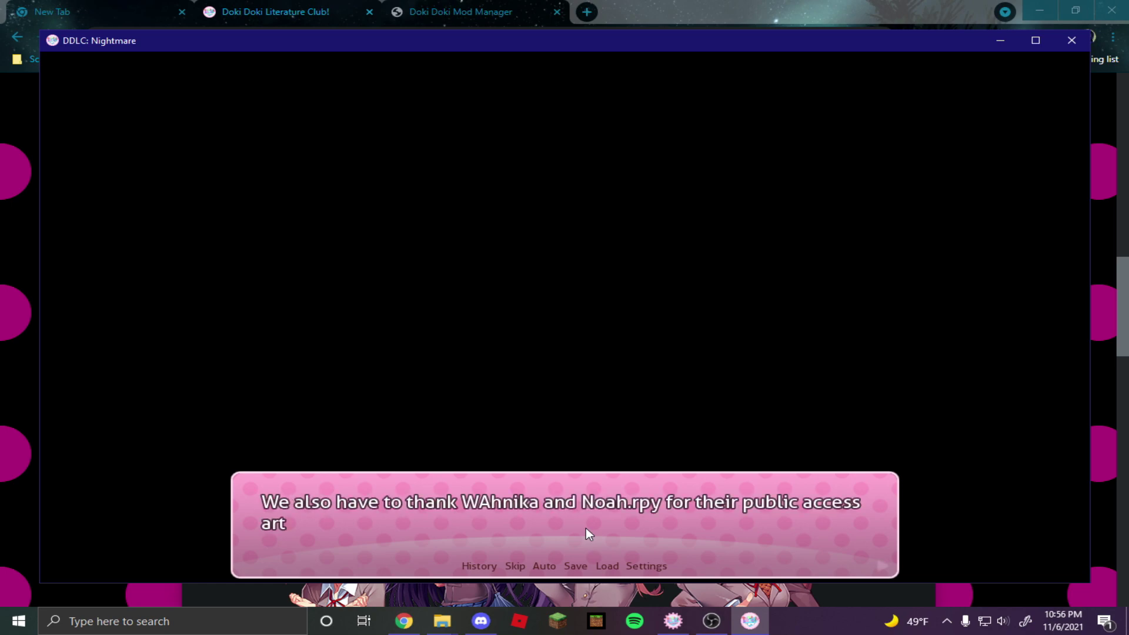
left_click(586, 531)
left_click(586, 529)
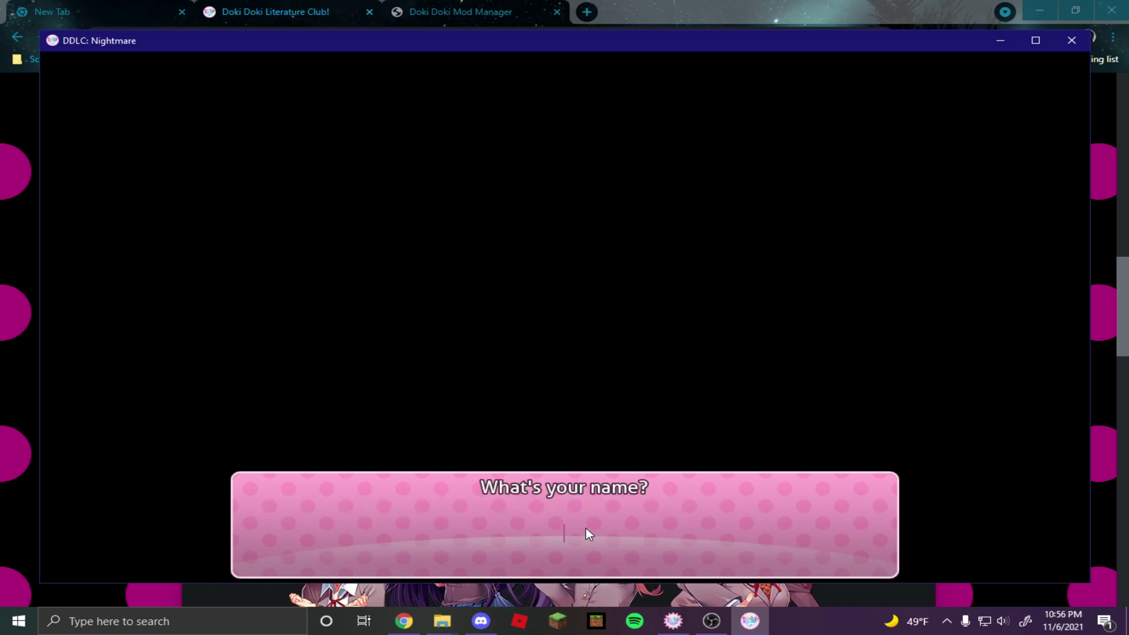
type("Ca")
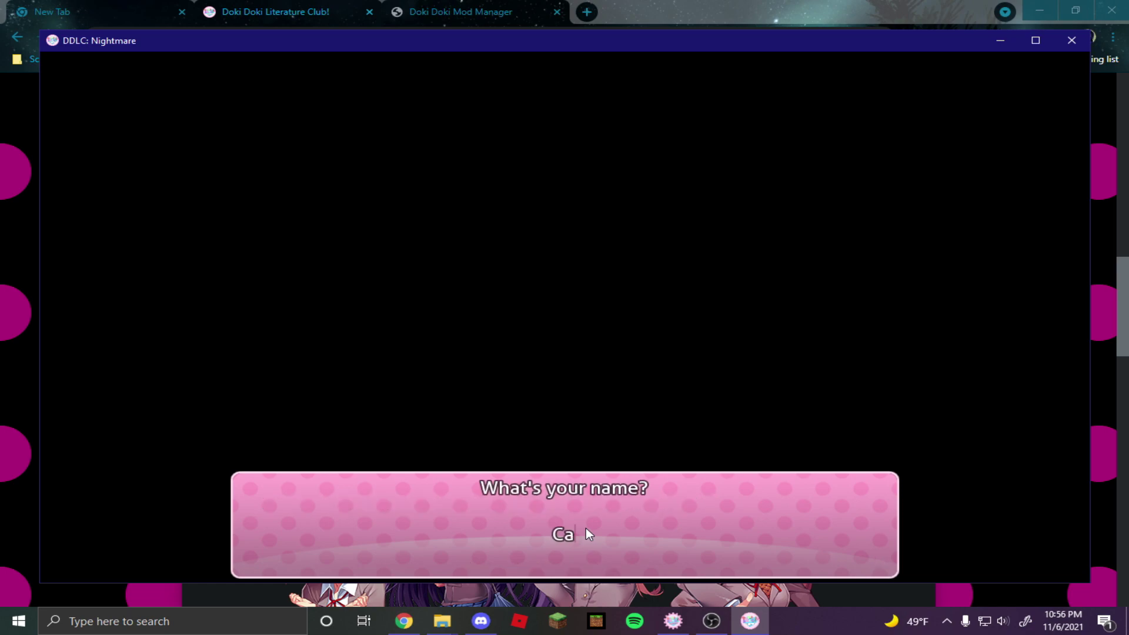
type("rson")
key("Return")
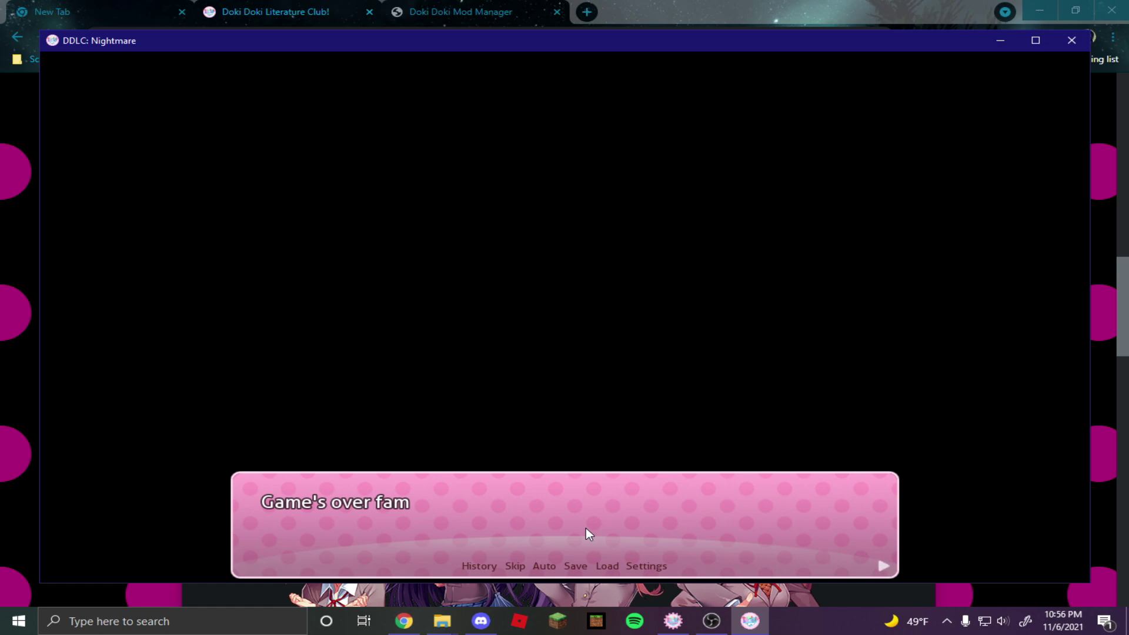
left_click(586, 530)
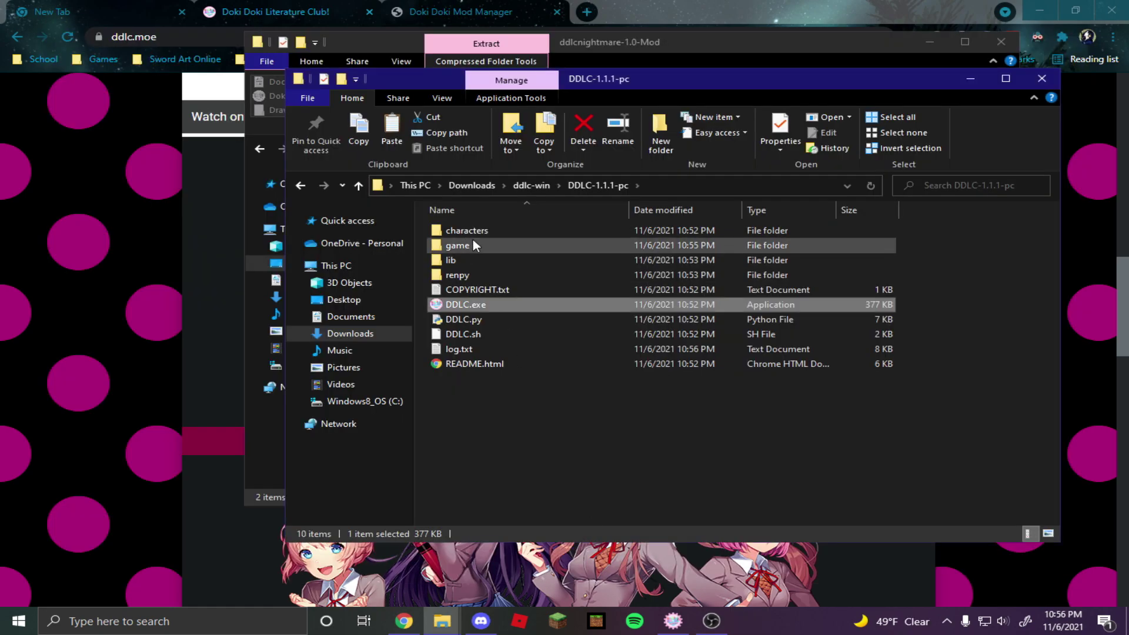
mouse_move(457, 245)
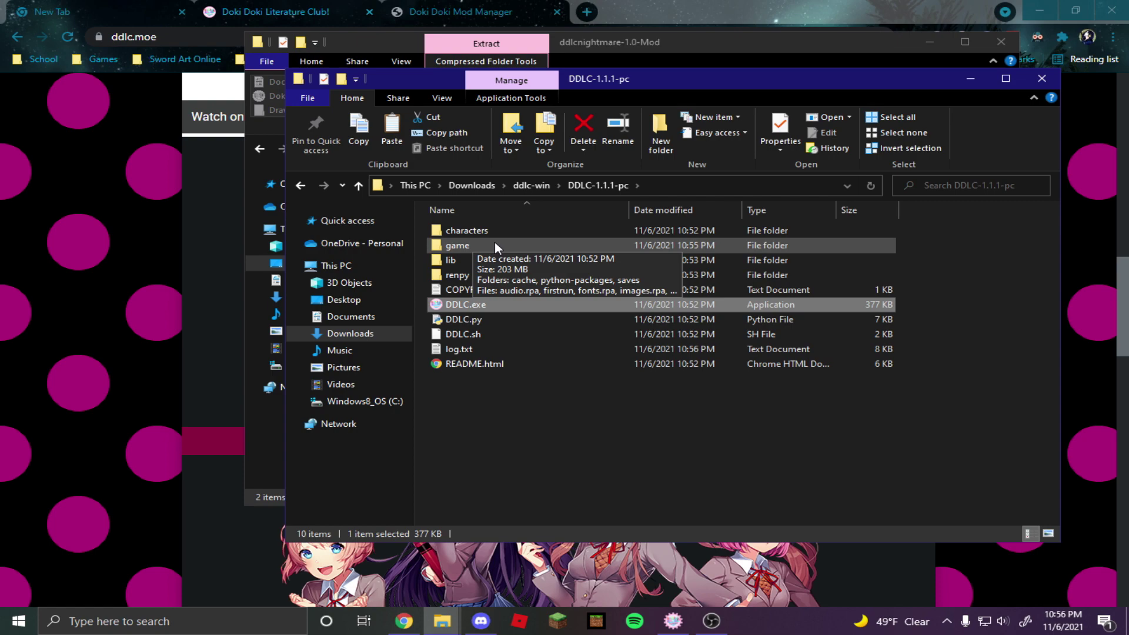
Close both Explorer windows and switch to the Doki Doki Mod Manager page in Chrome.
left_click(495, 244)
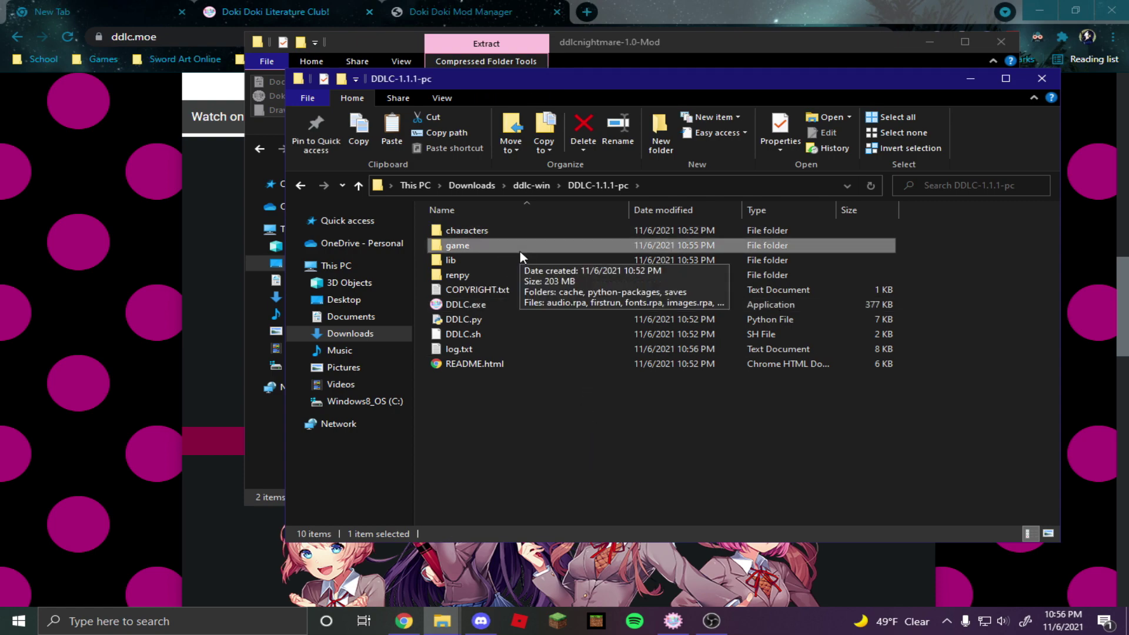
left_click(609, 441)
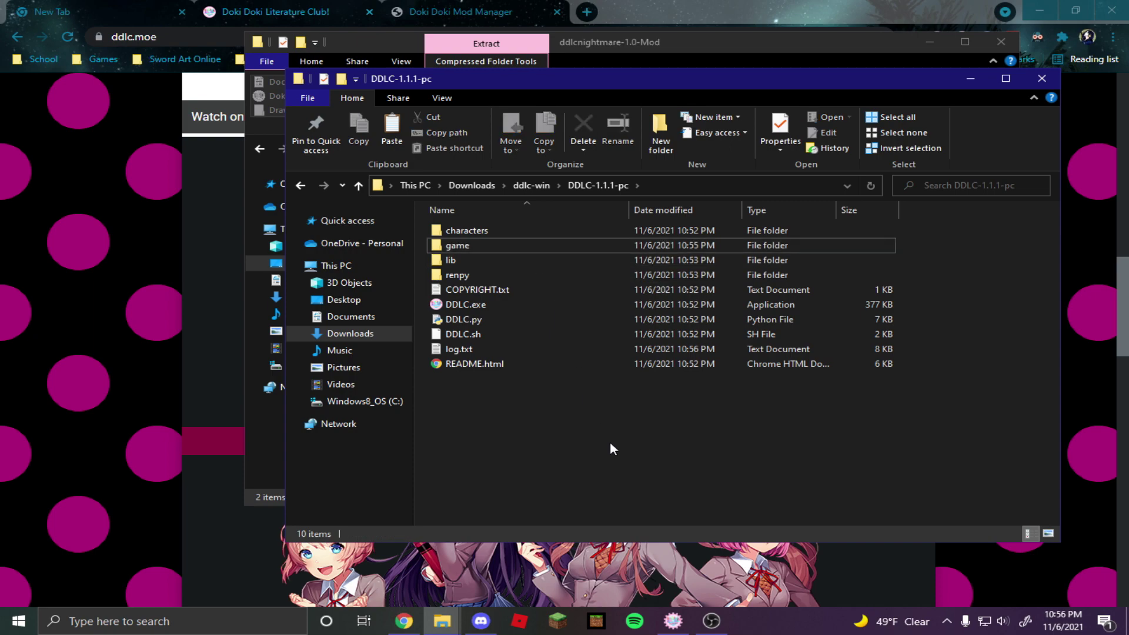
left_click(1042, 79)
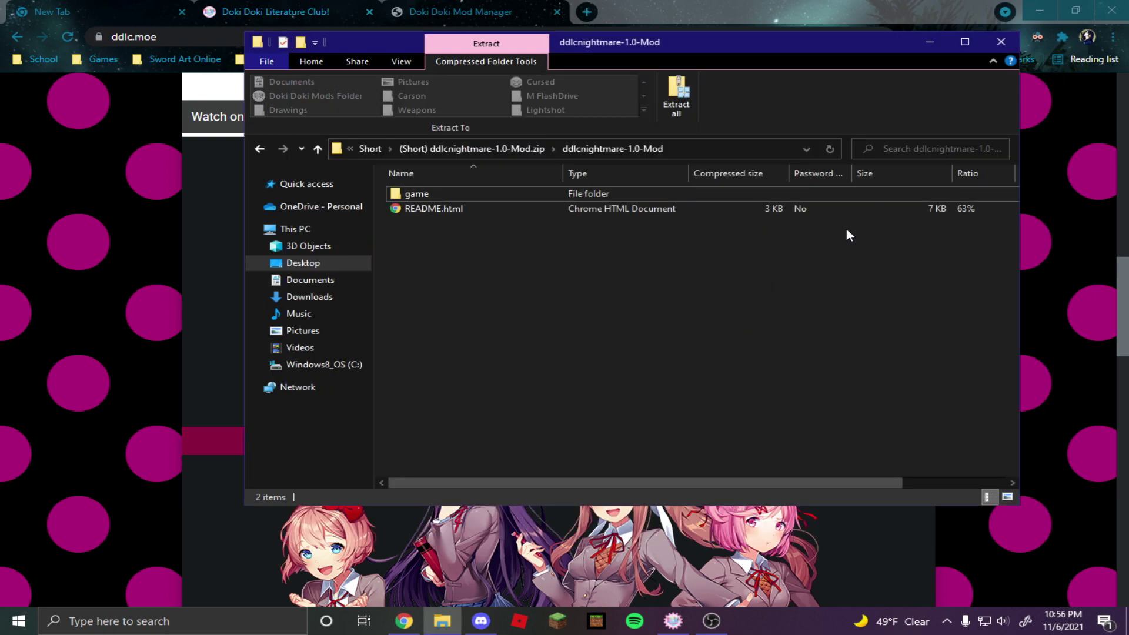
left_click(999, 43)
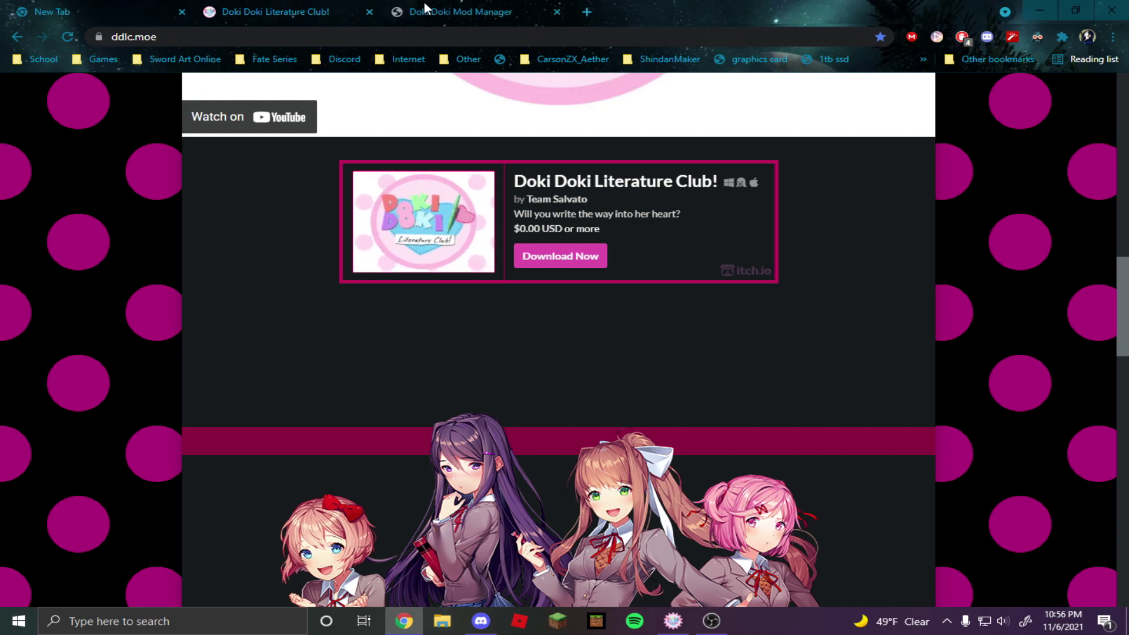
left_click(445, 10)
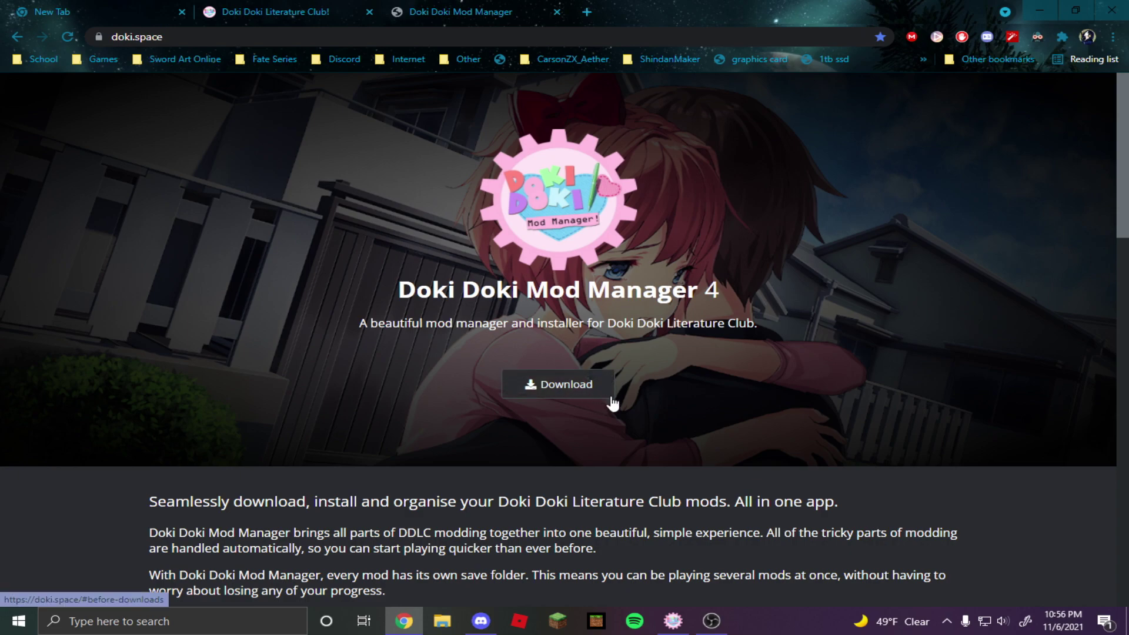
Name the new install 'DDLC Nightmare' in Doki Doki Mod Manager.
left_click(670, 621)
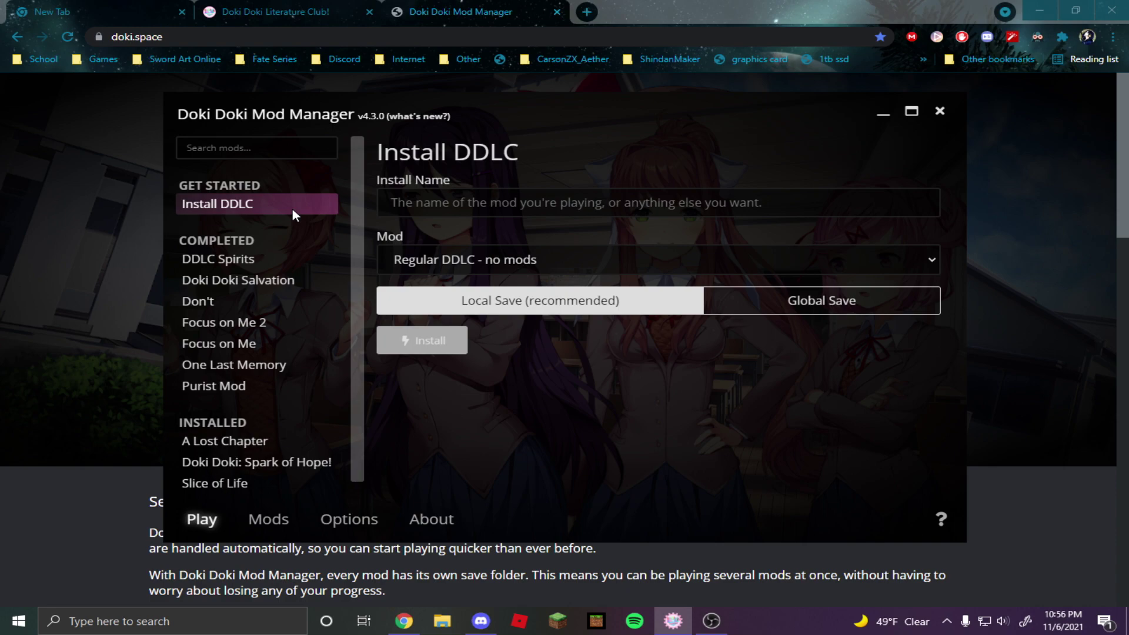
left_click(455, 211)
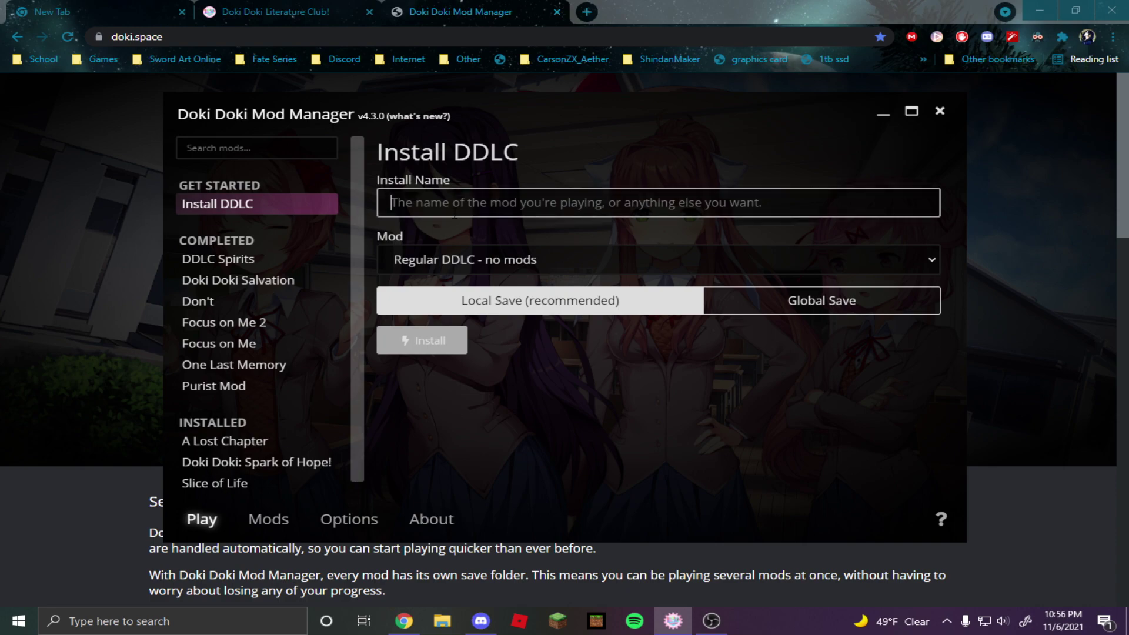
type("DDLC Nig")
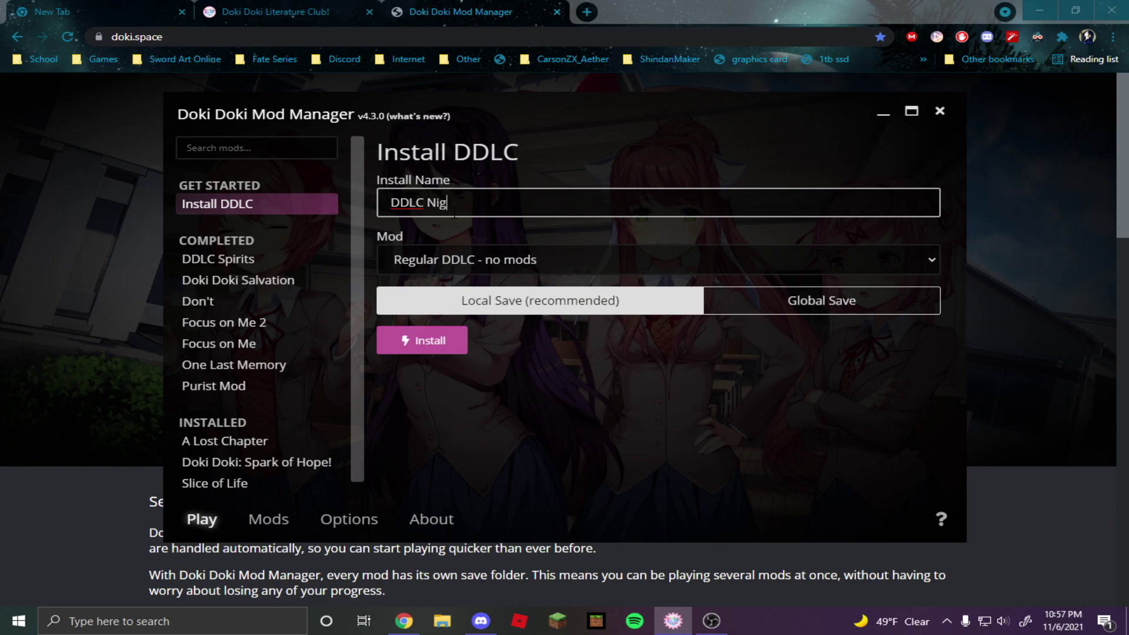
type("htmare")
left_click(614, 375)
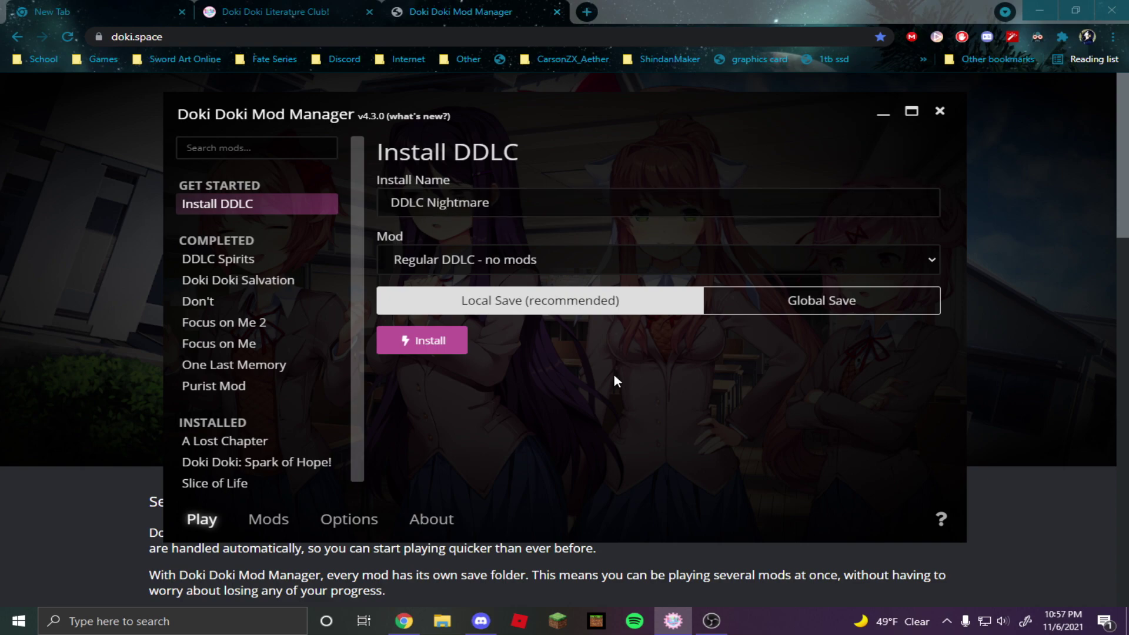
Choose "Mod isn't listed here" and start browsing for the mod archive.
left_click(575, 266)
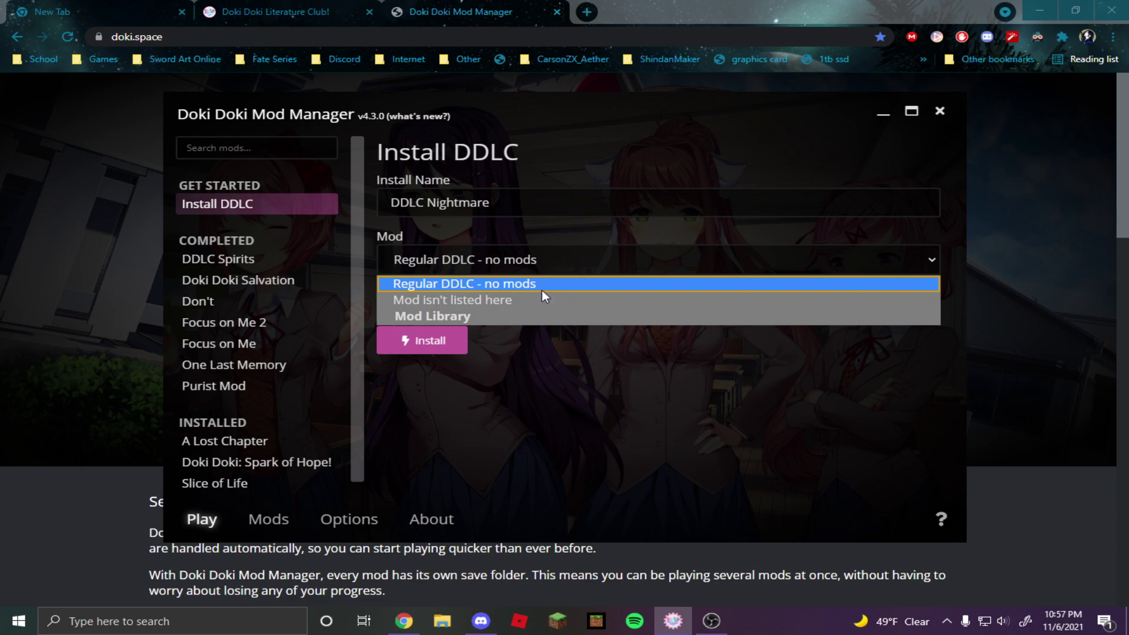
left_click(530, 300)
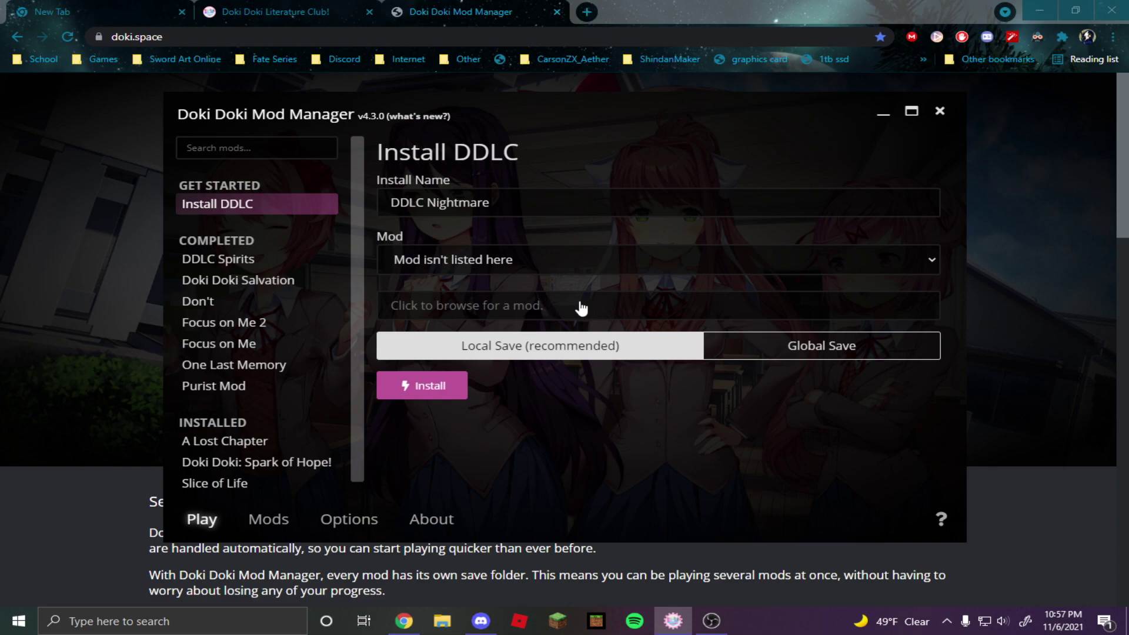
left_click(581, 308)
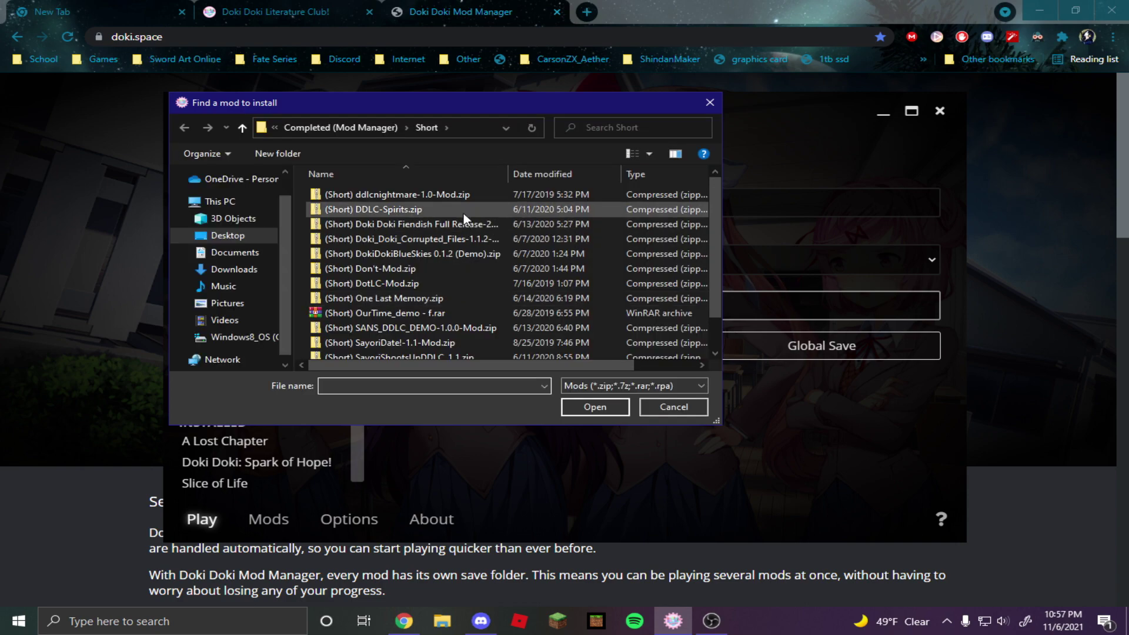
Install the mod from the (Short) ddlcnightmare-1.0-Mod.zip archive.
left_click(601, 411)
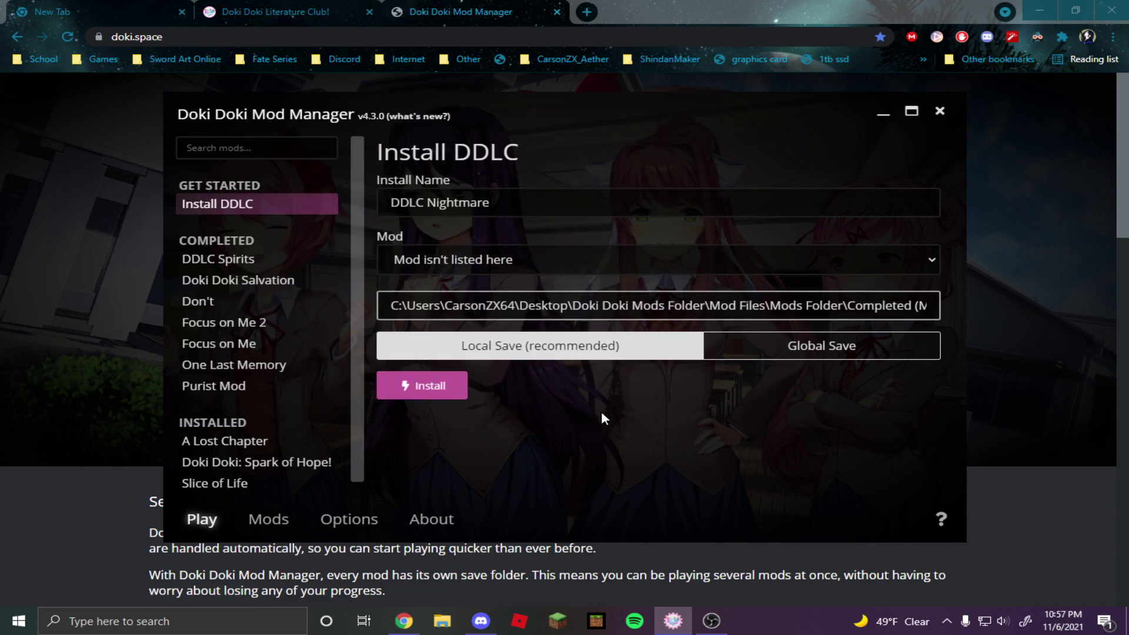
left_click(457, 387)
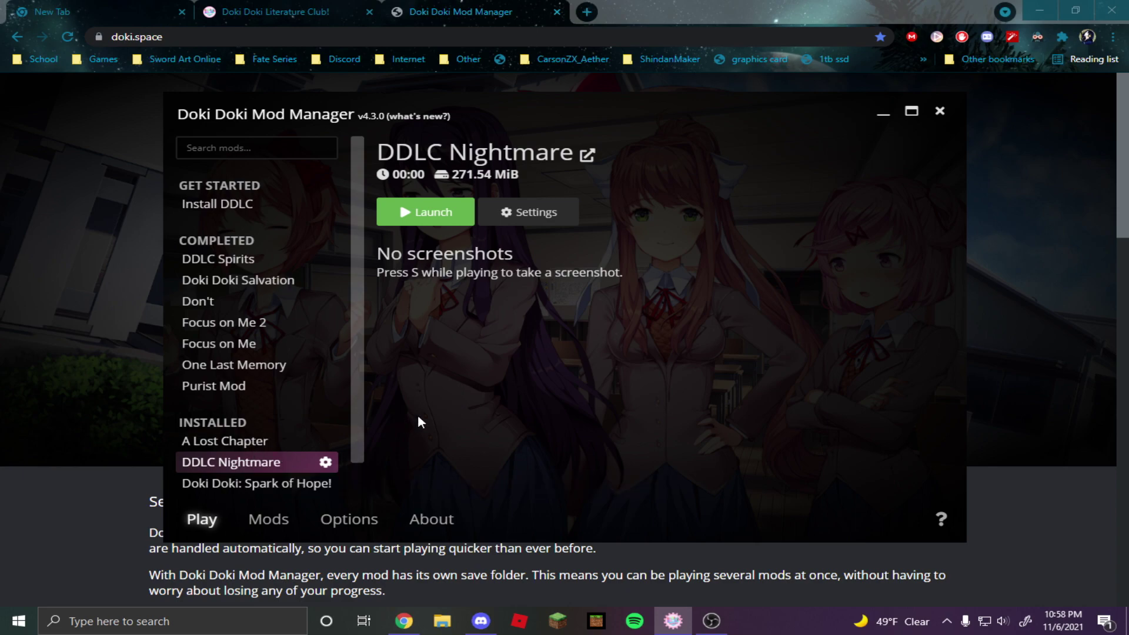
Launch DDLC Nightmare from the mod manager and bring its game window forward.
left_click(431, 211)
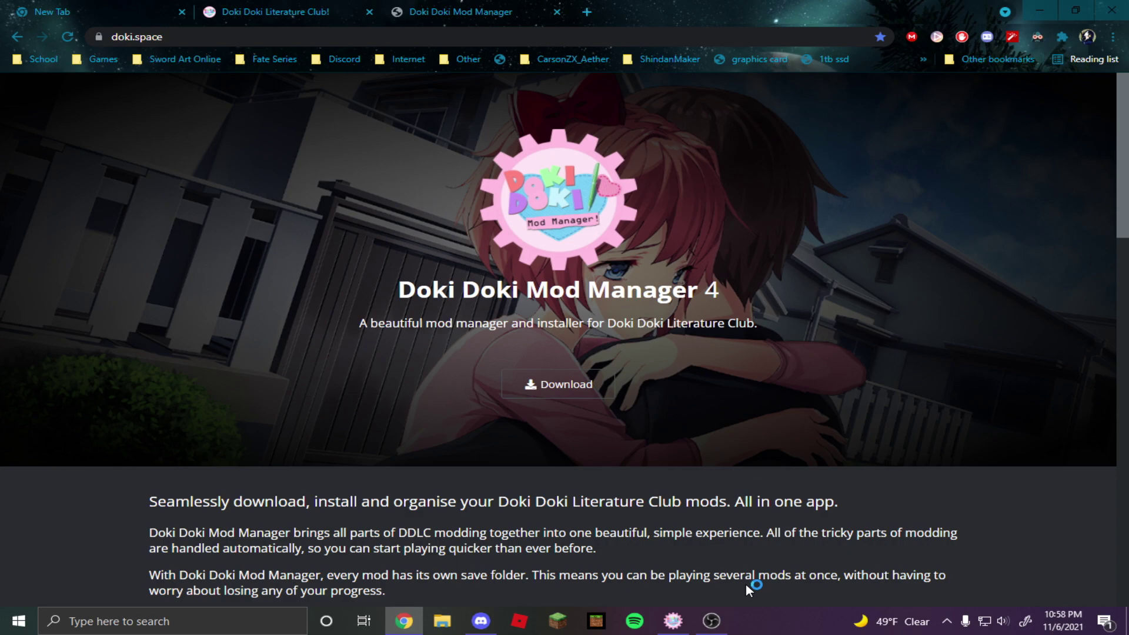
left_click(673, 622)
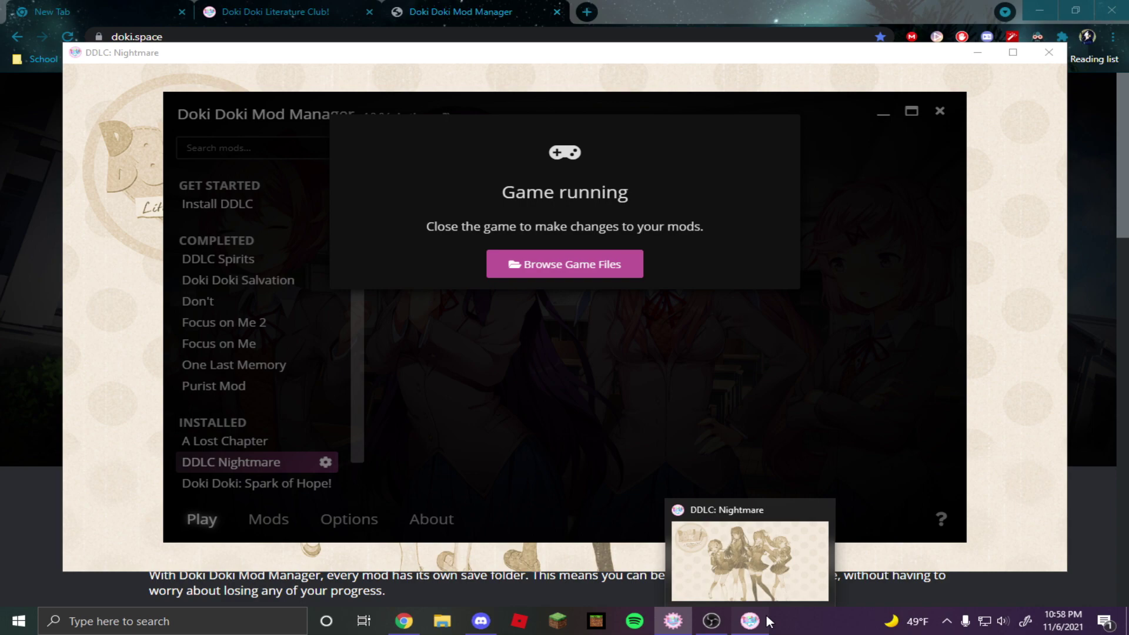
left_click(767, 614)
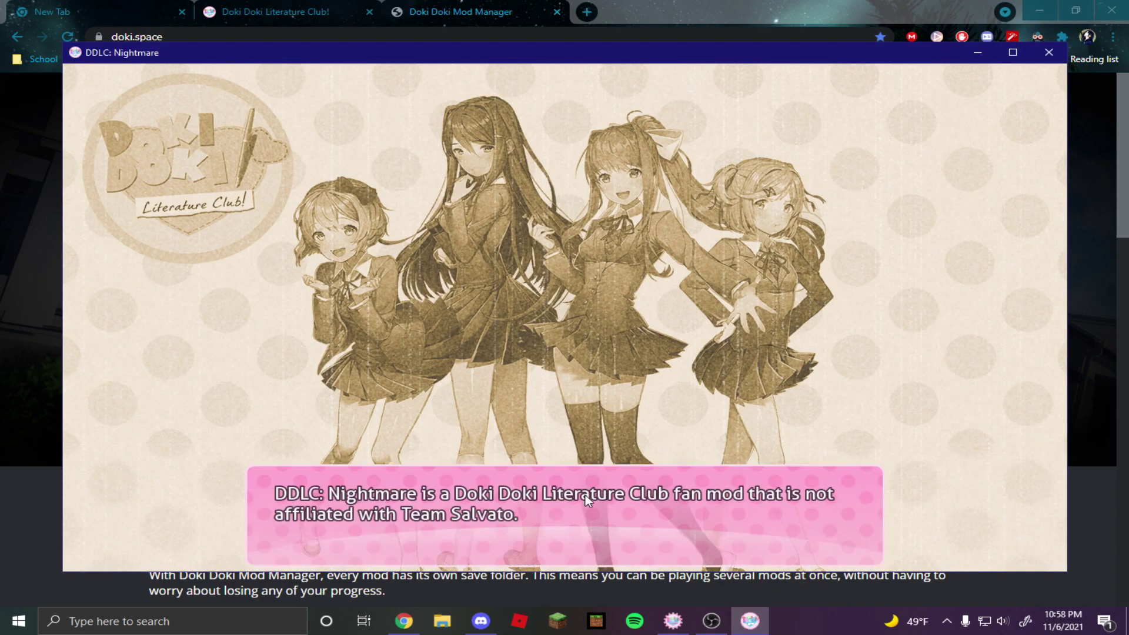
Advance past the opening disclaimer into the game's intro dialogue.
left_click(587, 498)
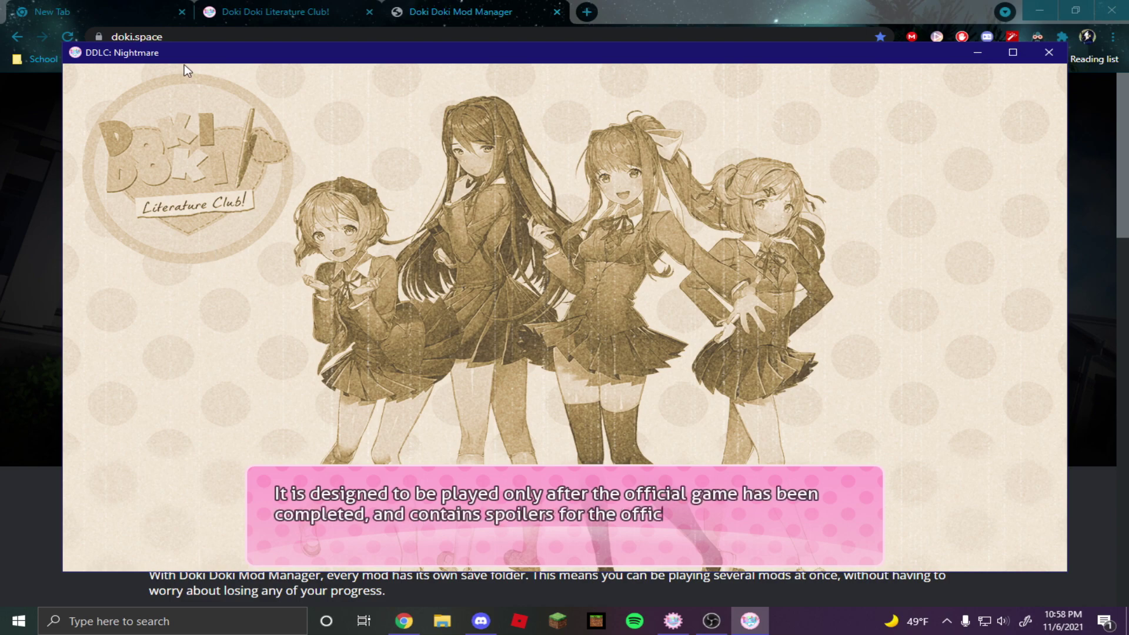
left_click(611, 493)
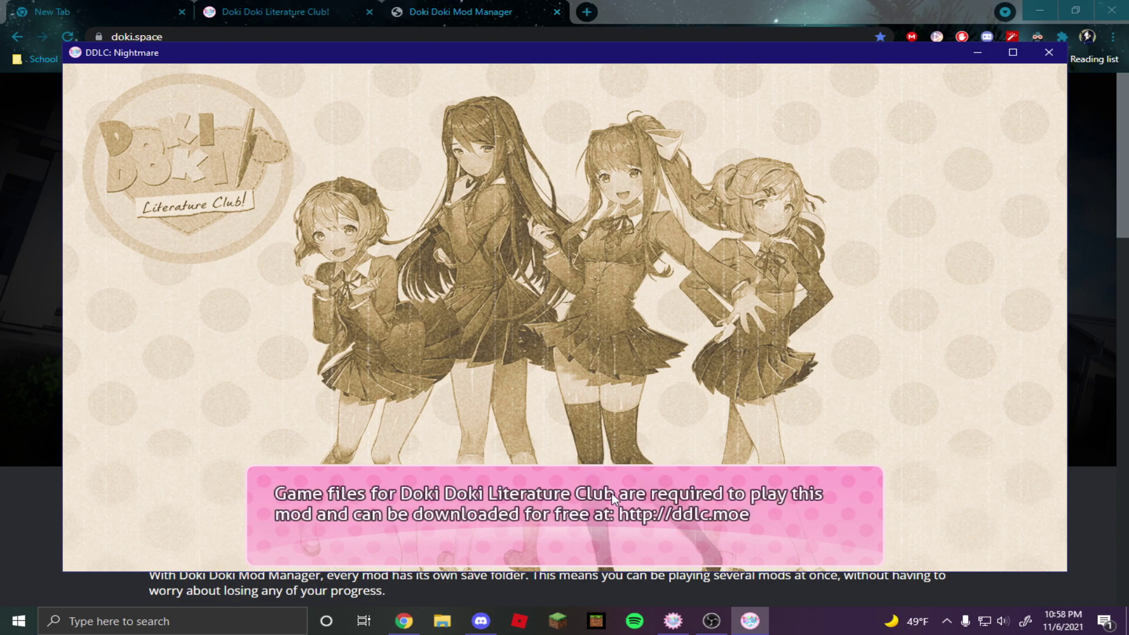
left_click(612, 492)
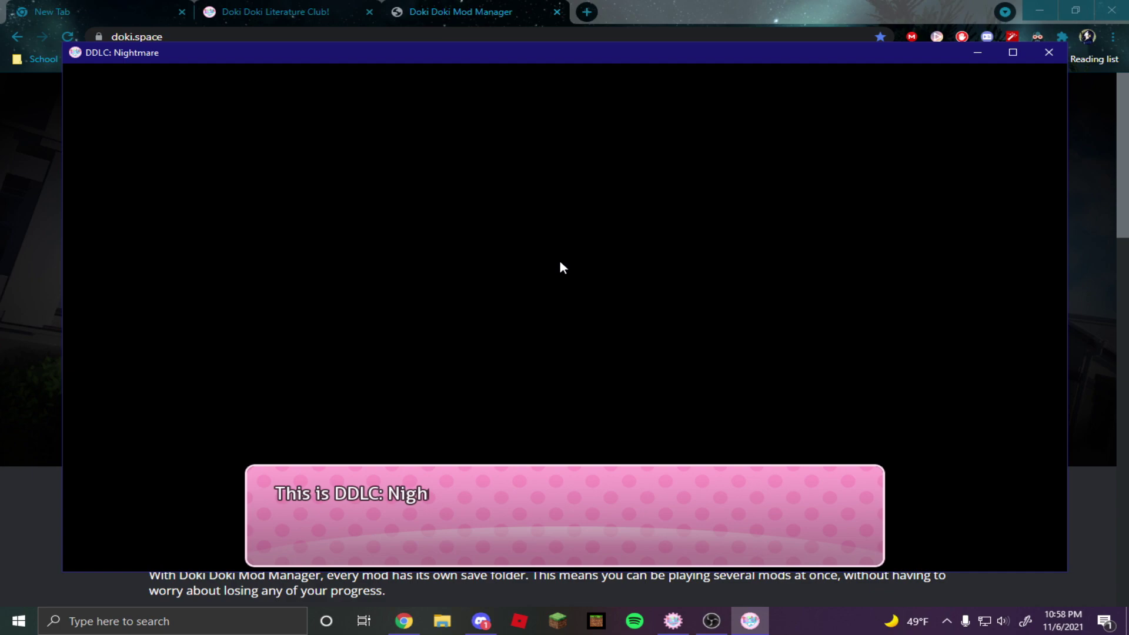
Advance through the intro and credits lines and confirm the player name.
left_click(530, 494)
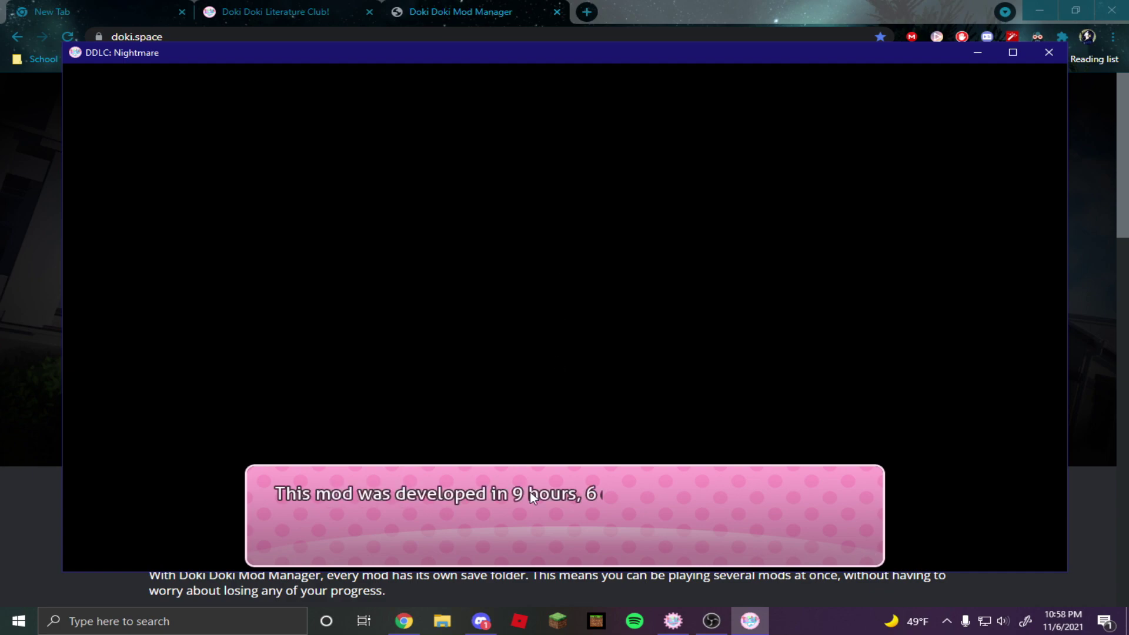
left_click(530, 493)
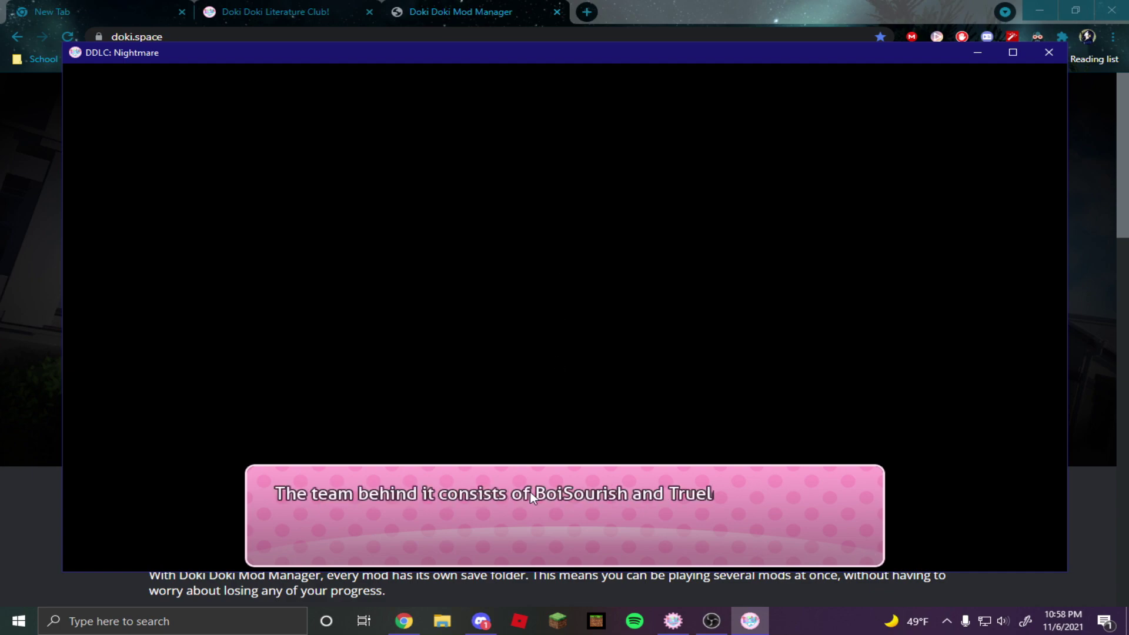
left_click(530, 493)
left_click(530, 497)
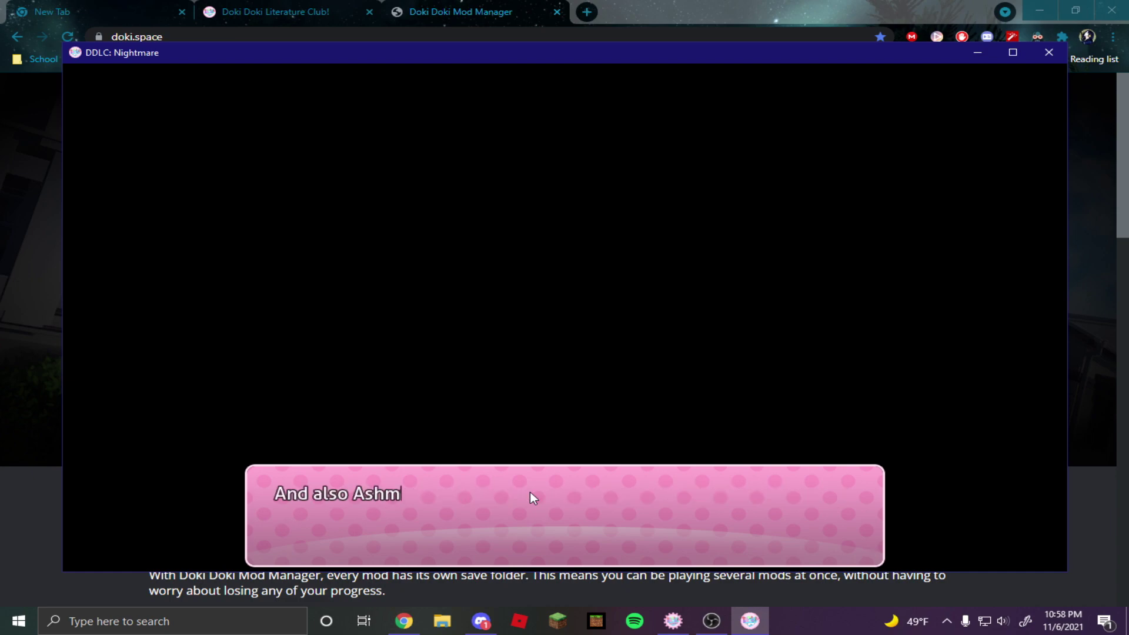
type("Ca")
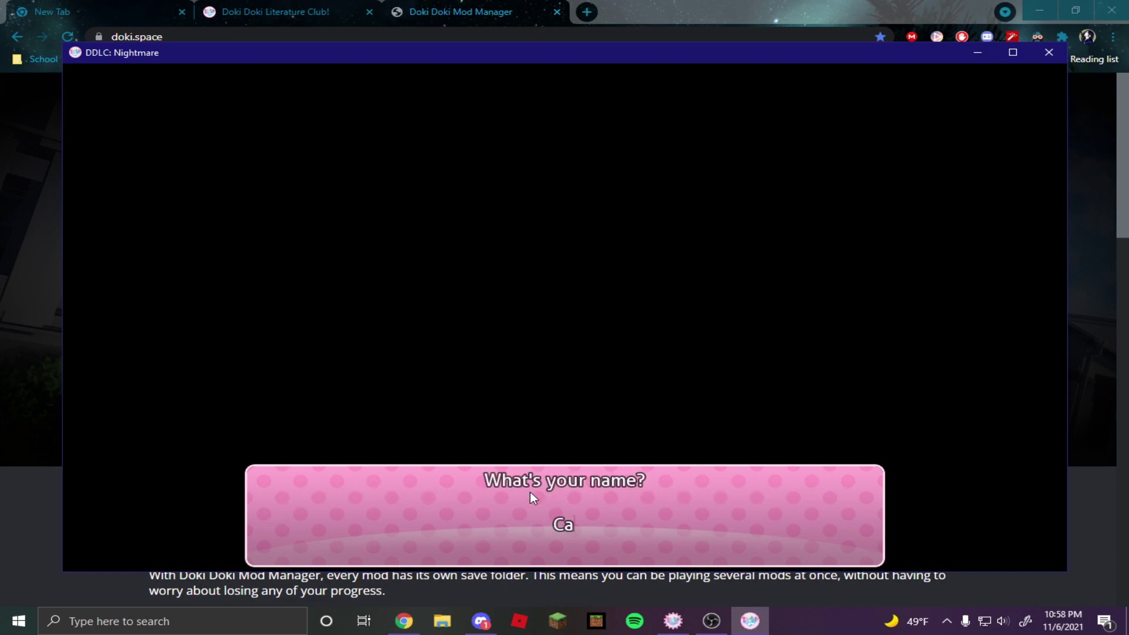
type("rson")
key("Return")
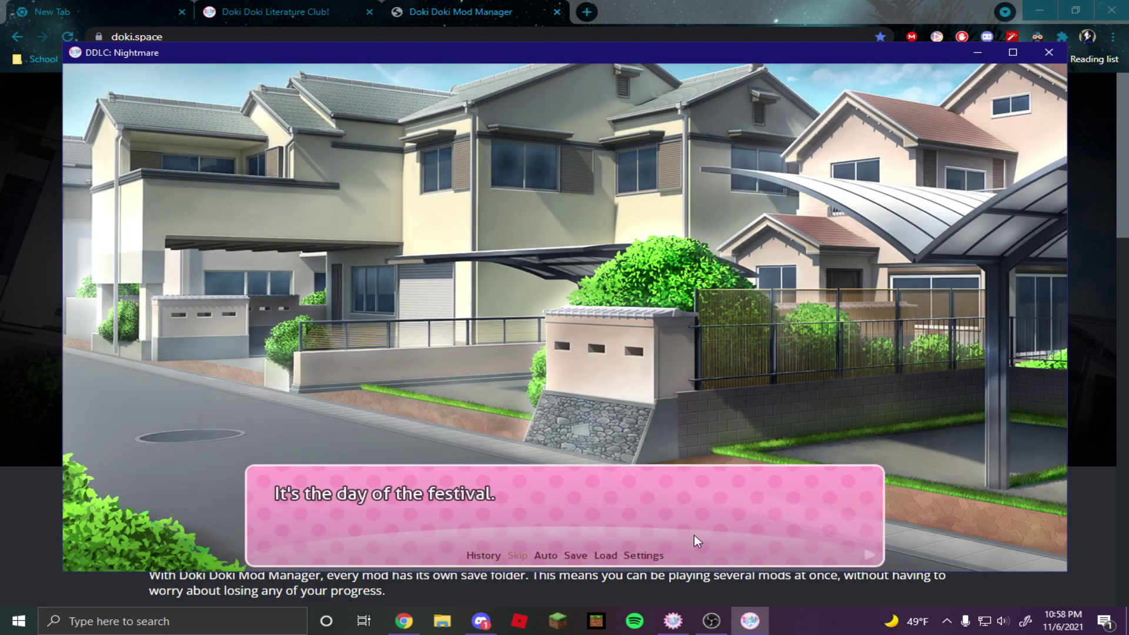
Lower the Music Volume in Settings and return to the story.
left_click(644, 555)
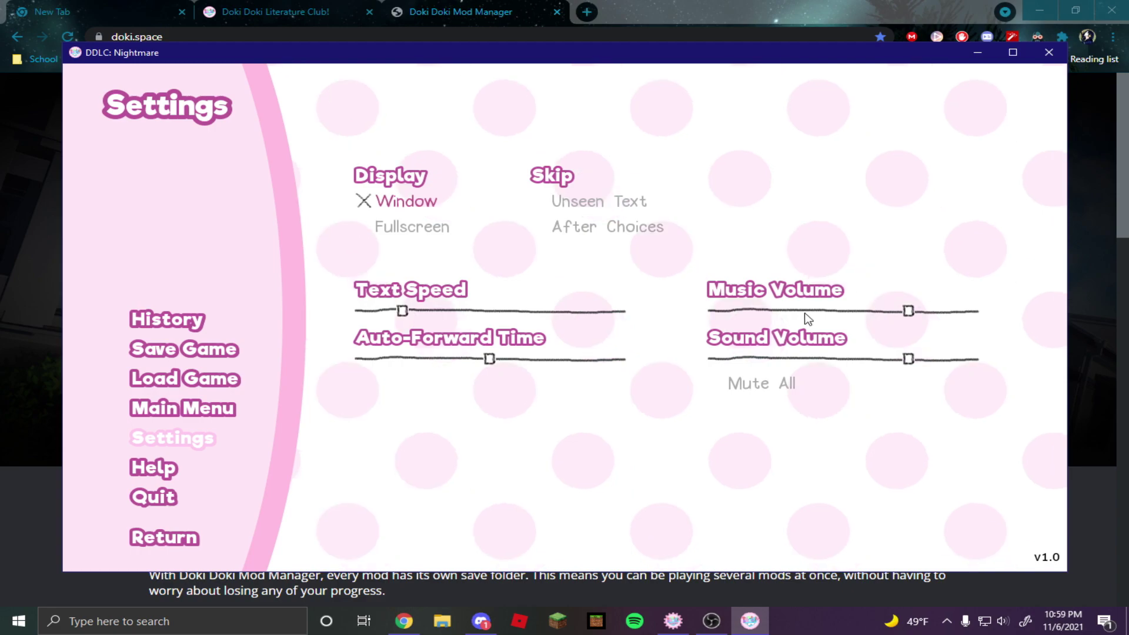
left_click(808, 313)
left_click(165, 537)
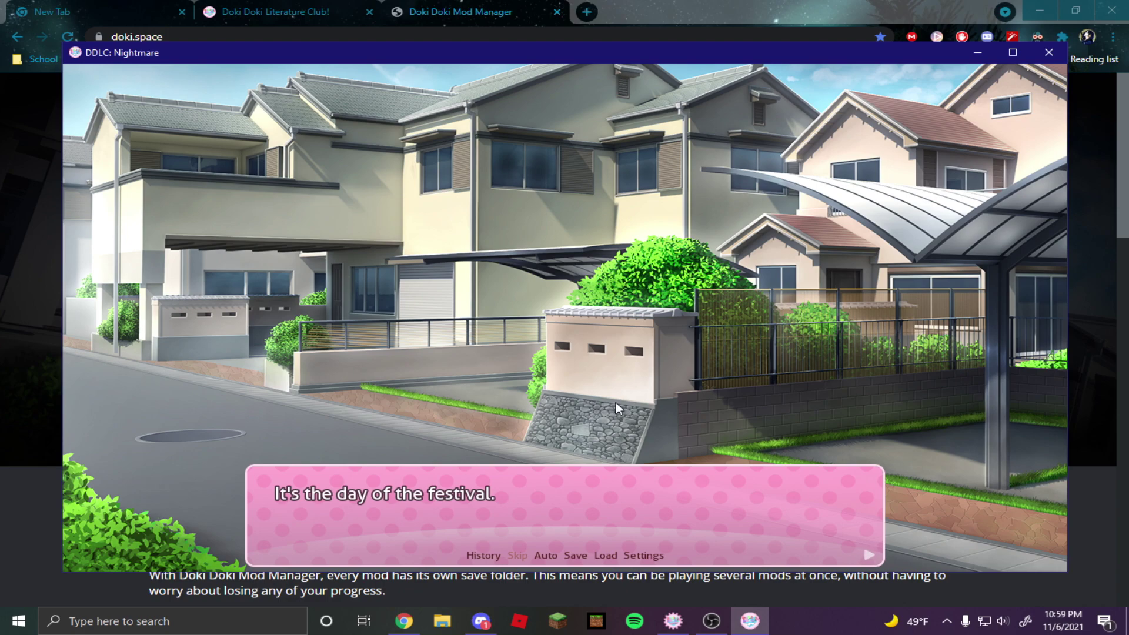
Return to the main menu via the in-game menu and quit the game.
key("Escape")
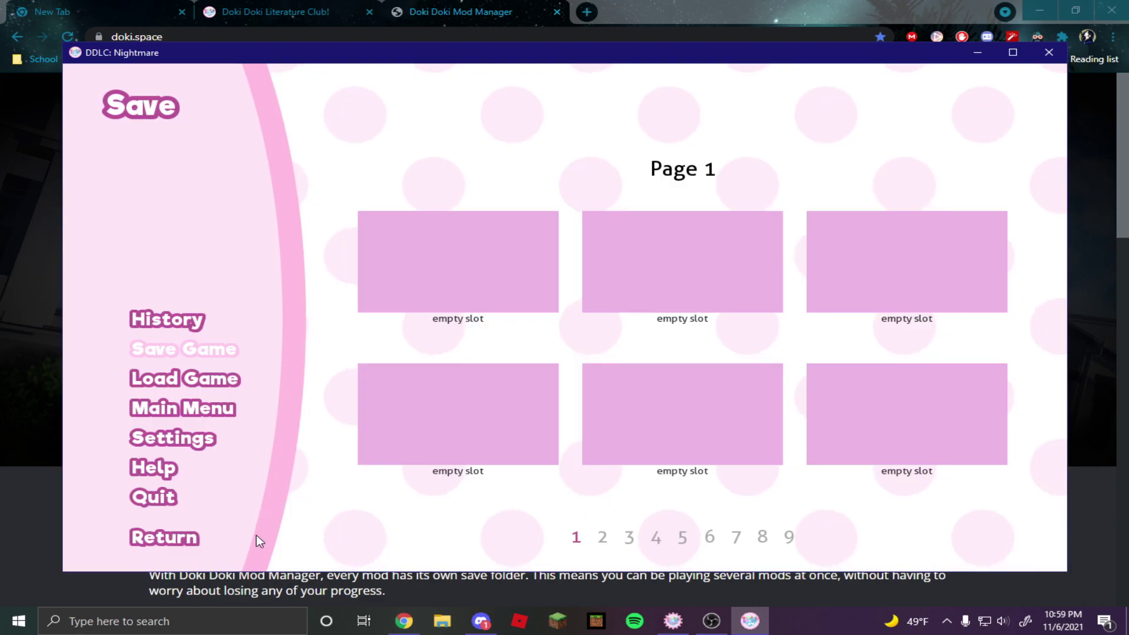
left_click(182, 411)
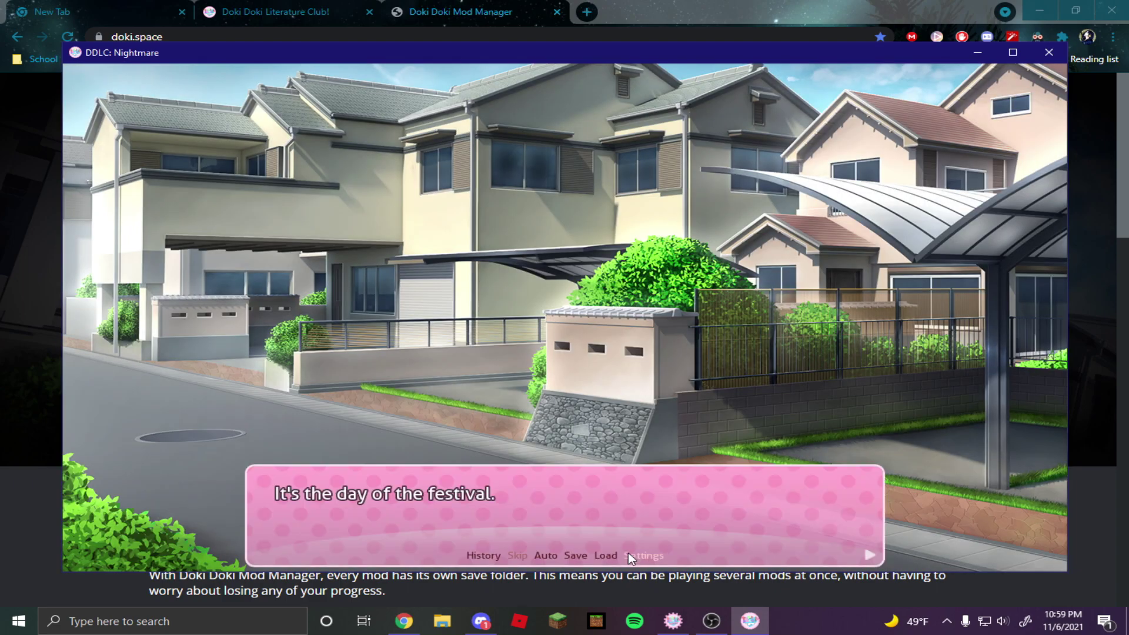
left_click(628, 552)
left_click(155, 492)
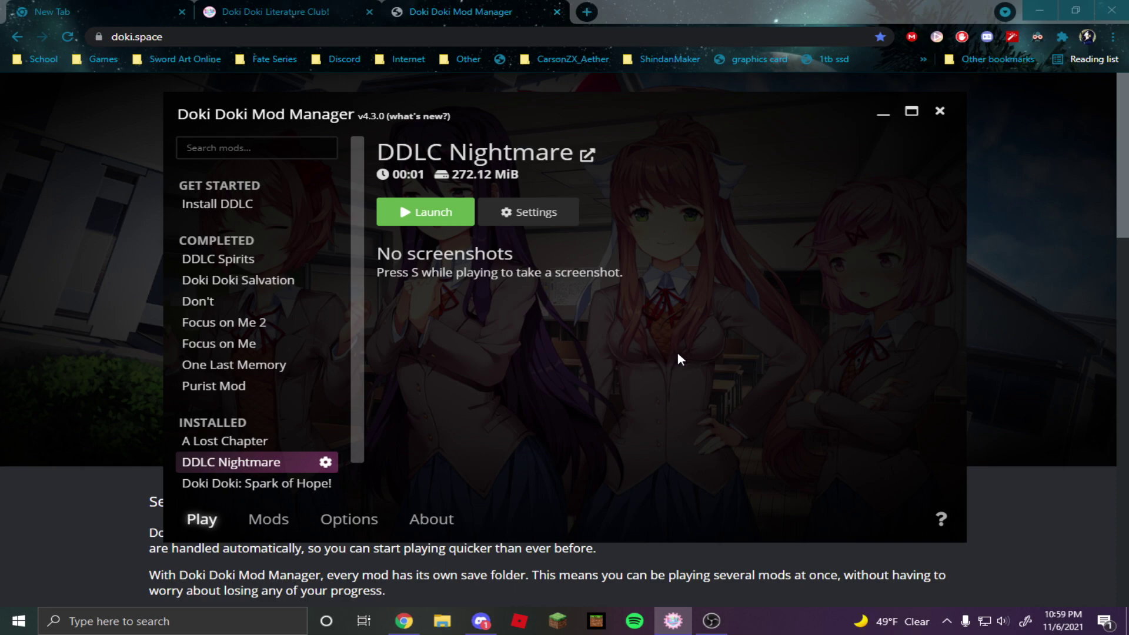
Bring the OBS Studio window to the front from the taskbar.
left_click(730, 615)
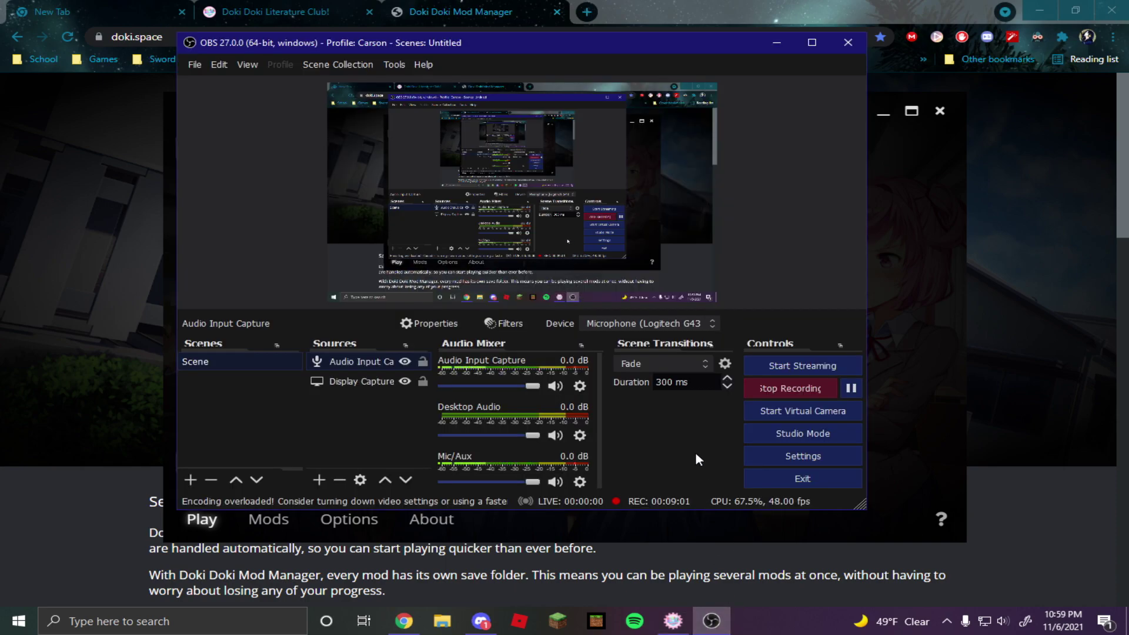